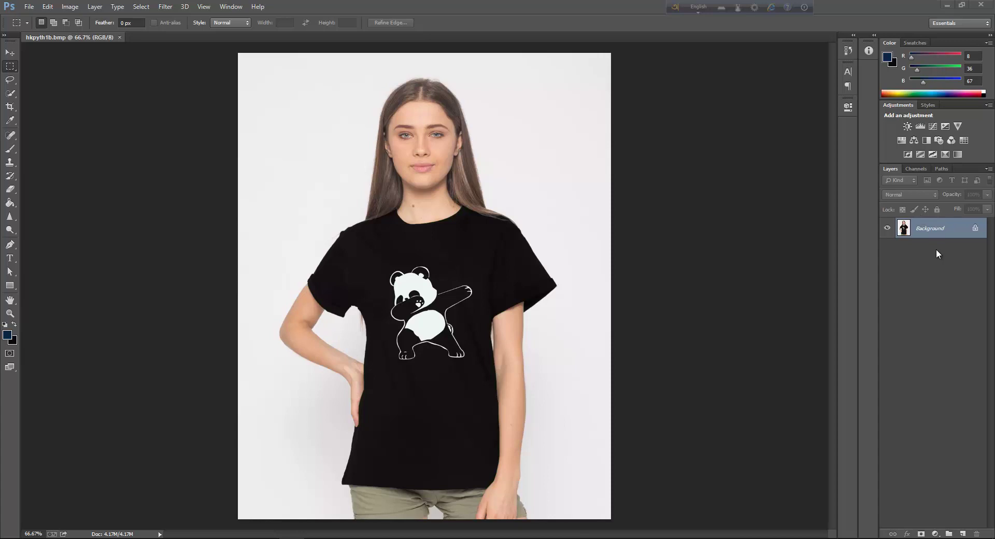
{"action": "key", "text": "ctrl+j"}
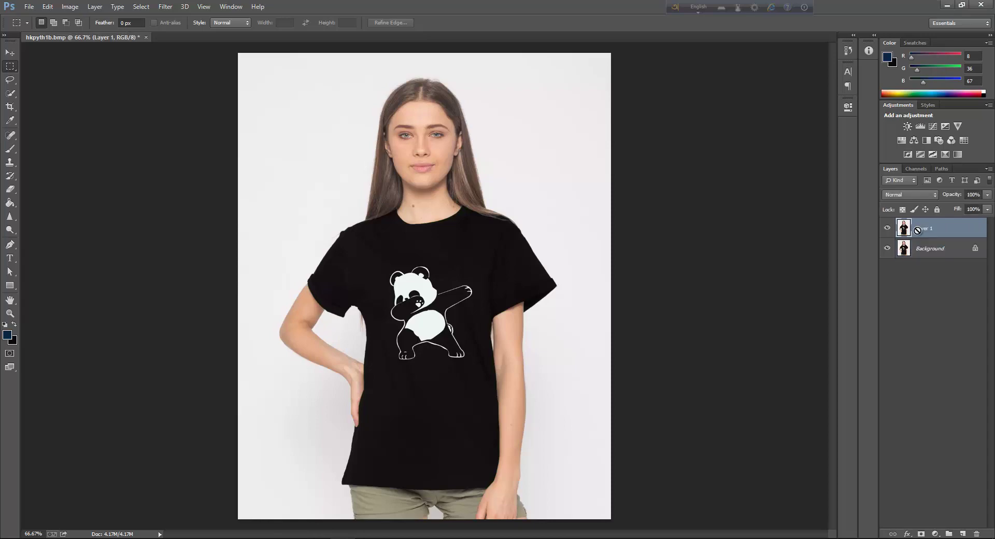
{"action": "double_click", "coordinate": [941, 230]}
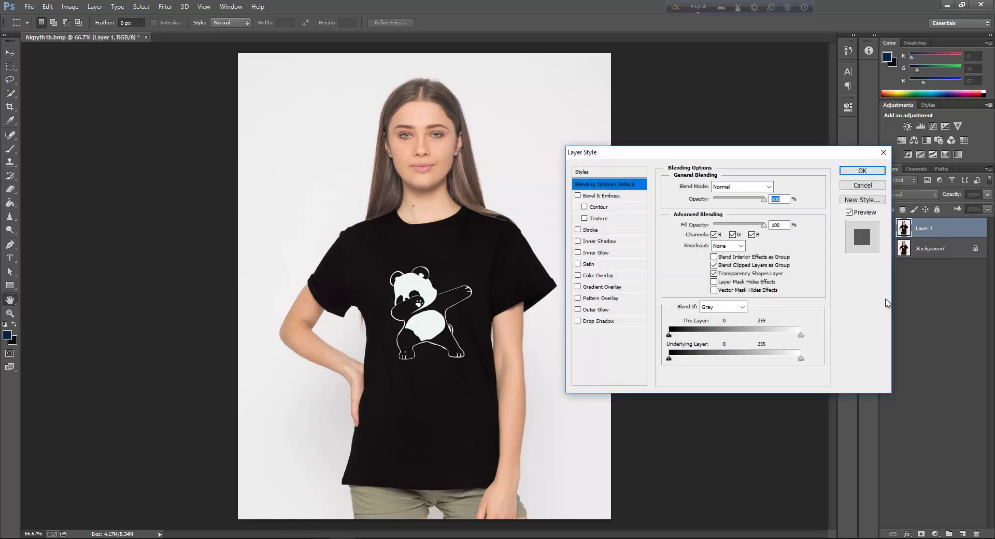
{"action": "left_click", "coordinate": [861, 185]}
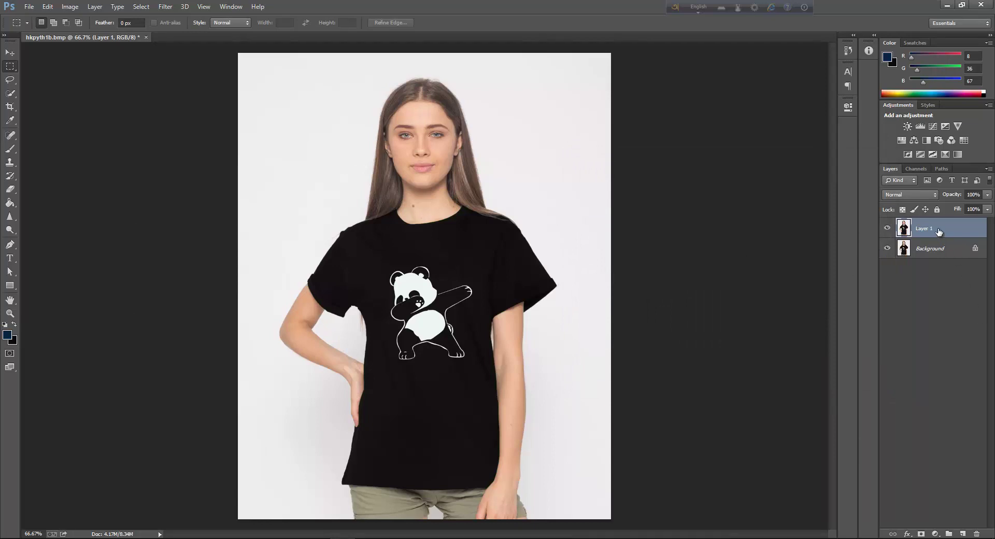
{"action": "key", "text": "ctrl+z"}
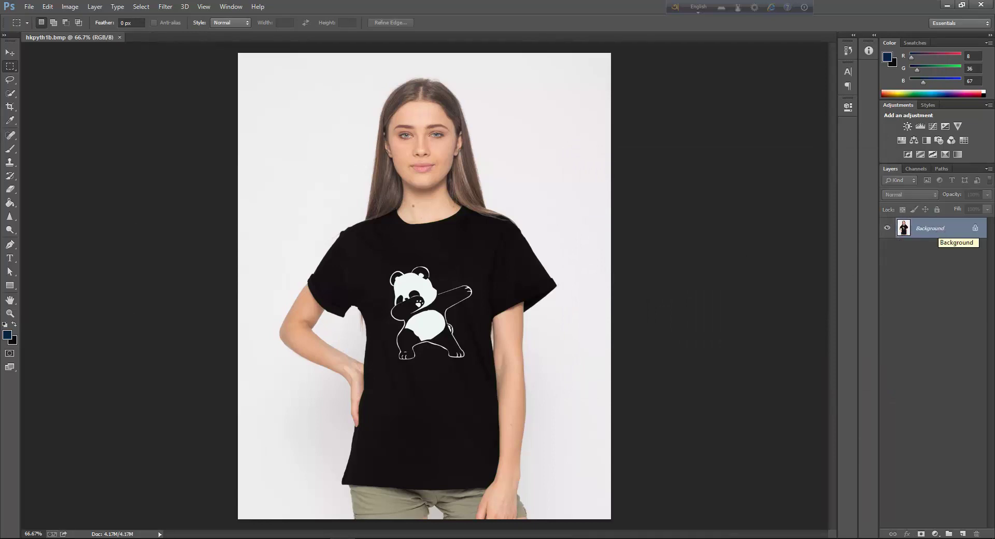
Step: Add an empty layer above the background and start a Color Range selection with fuzziness 0
{"action": "left_click", "coordinate": [963, 534]}
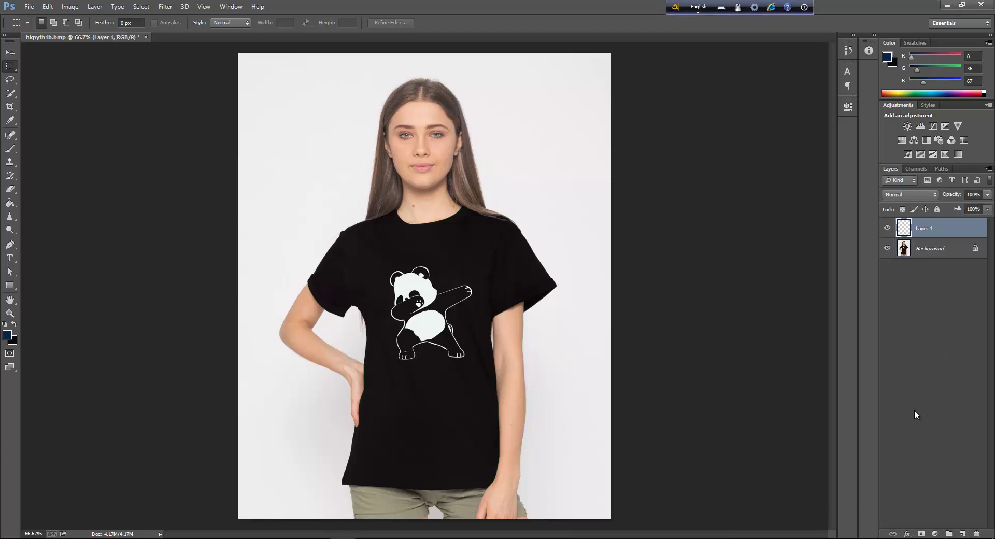
{"action": "left_click", "coordinate": [148, 7]}
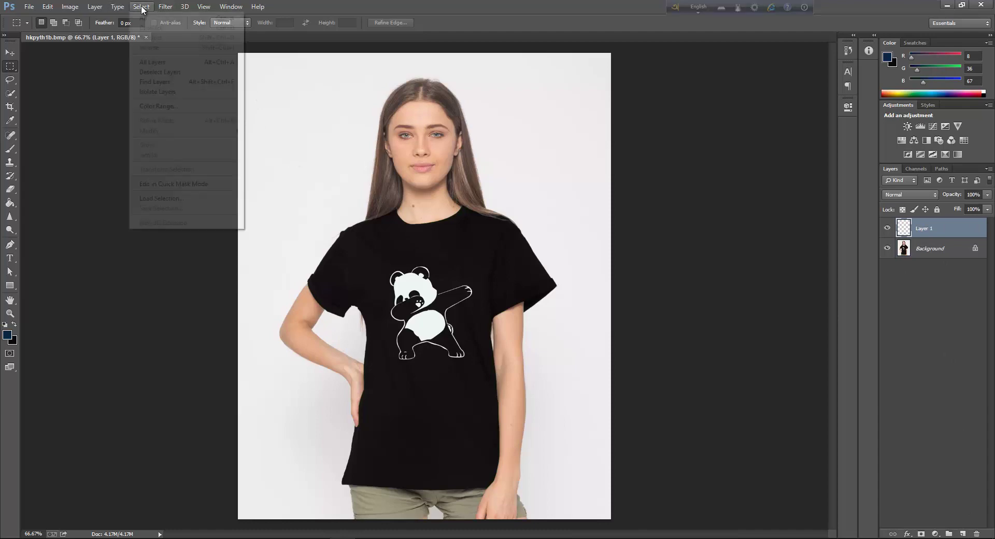
{"action": "left_click", "coordinate": [177, 107]}
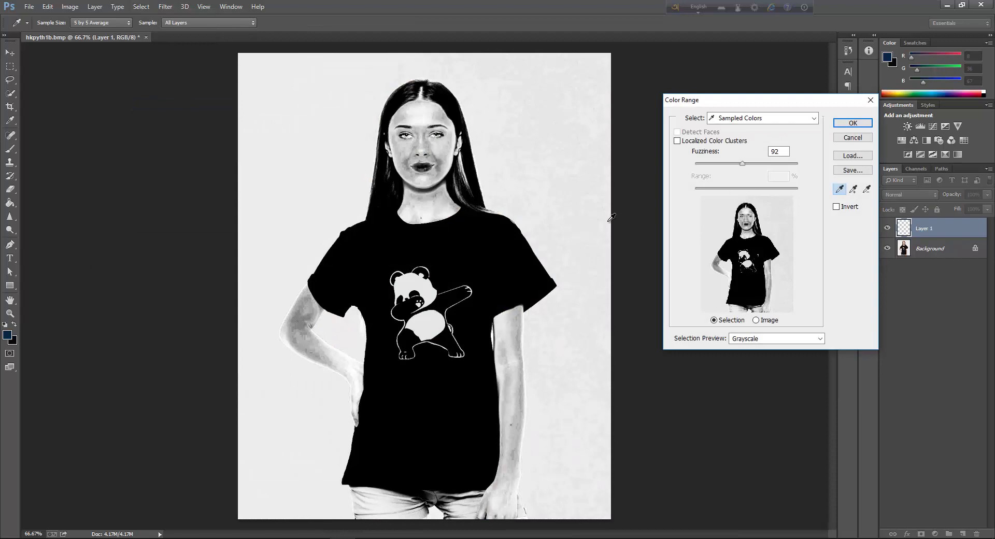
{"action": "left_click_drag", "start_coordinate": [738, 166], "coordinate": [695, 165]}
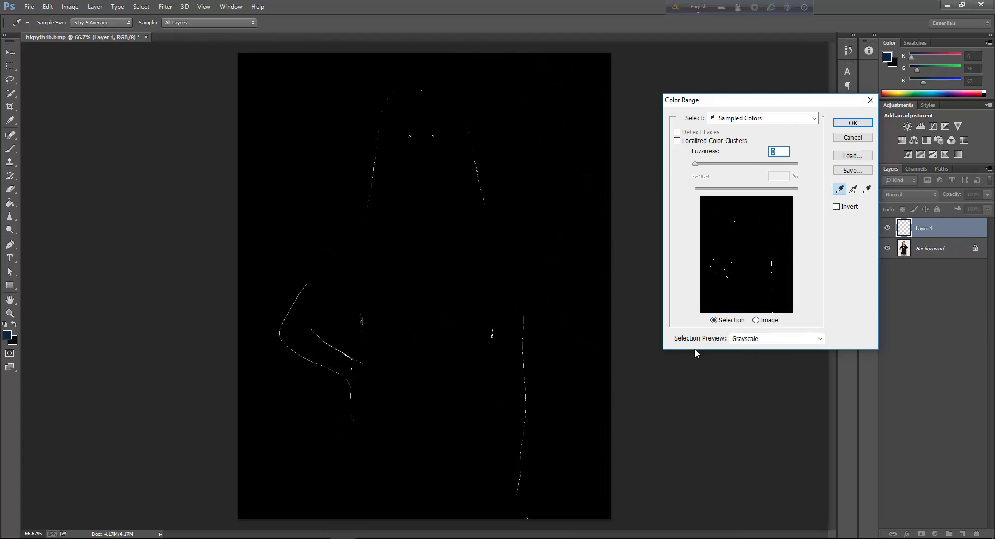
Step: Switch the Color Range selection preview to Quick Mask after comparing it with Grayscale
{"action": "left_click", "coordinate": [766, 338]}
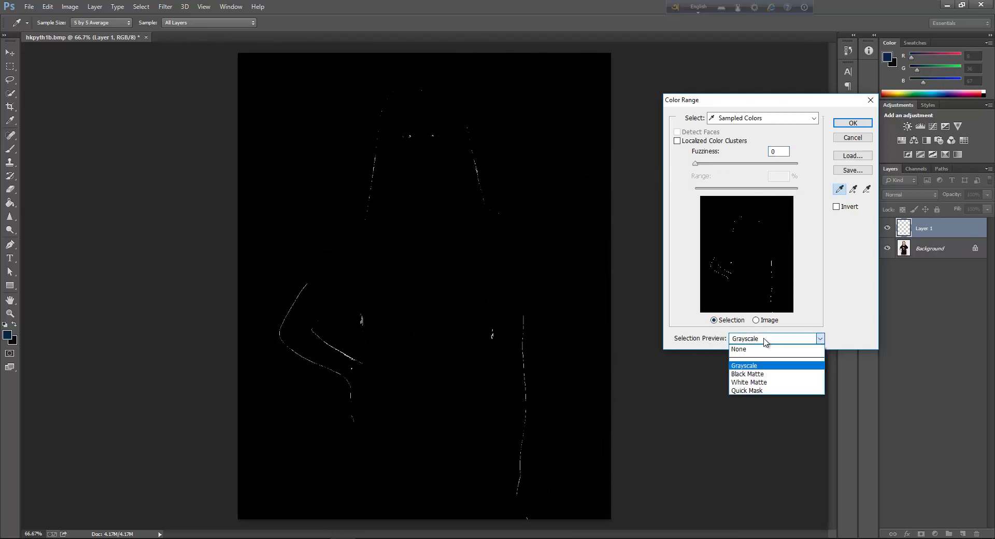
{"action": "left_click", "coordinate": [771, 389]}
{"action": "left_click", "coordinate": [762, 340]}
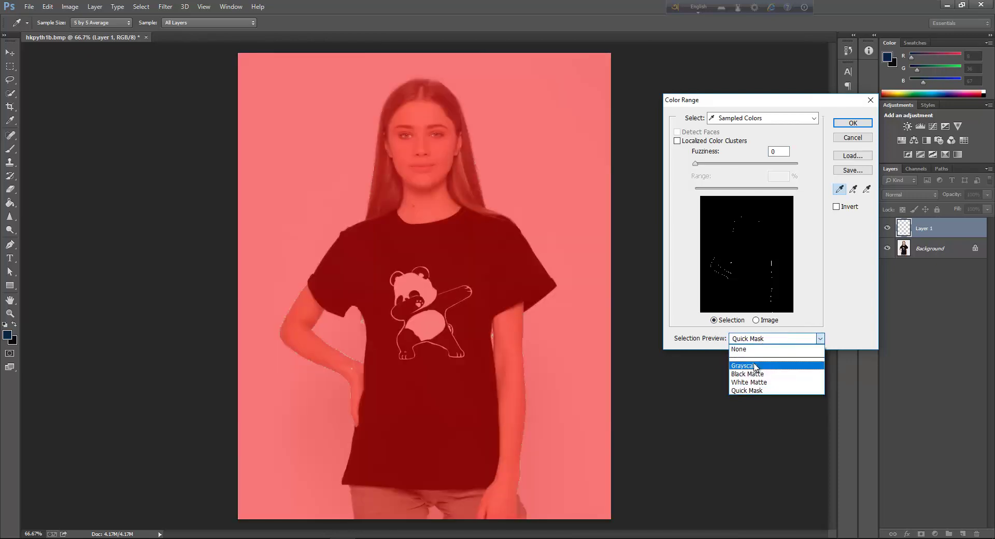
{"action": "left_click", "coordinate": [755, 366]}
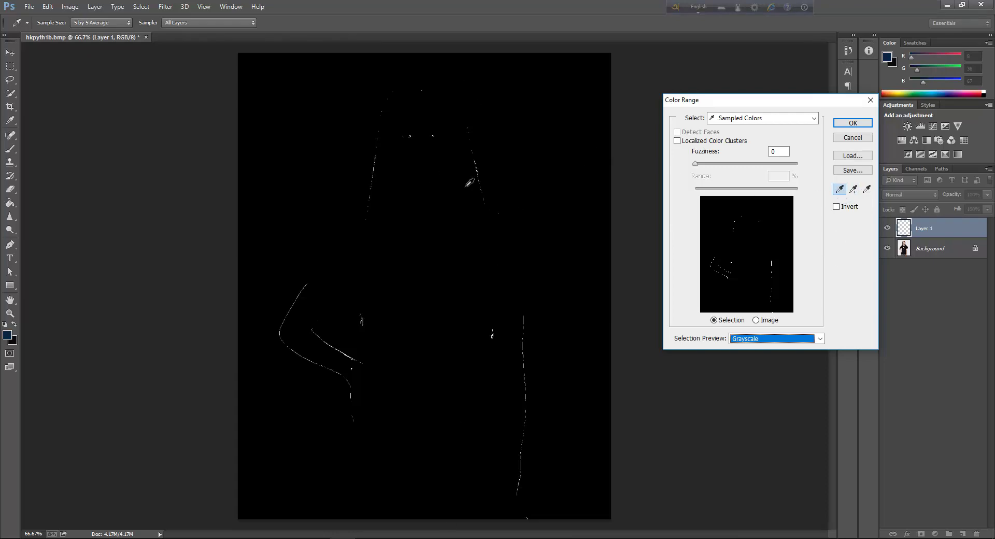
{"action": "left_click", "coordinate": [761, 339]}
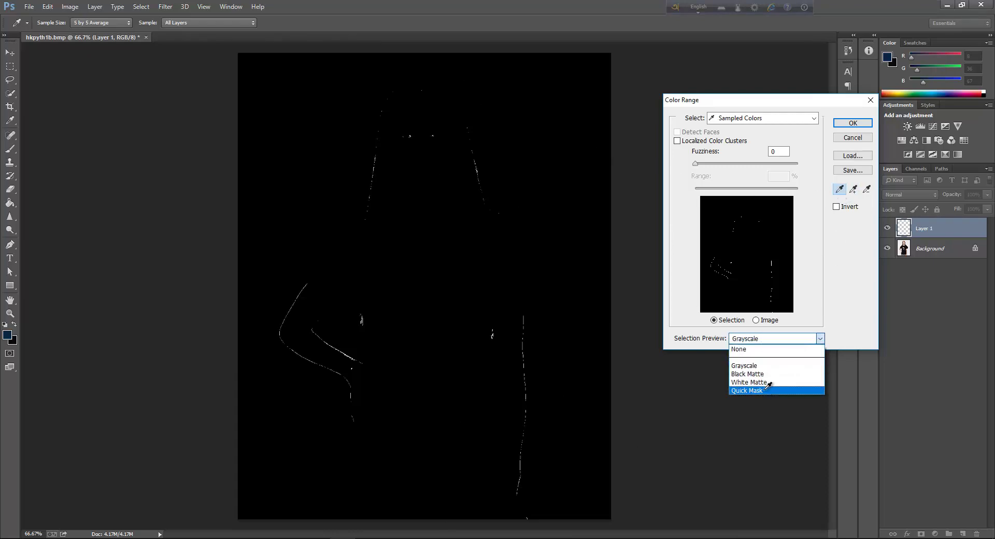
{"action": "left_click", "coordinate": [752, 391]}
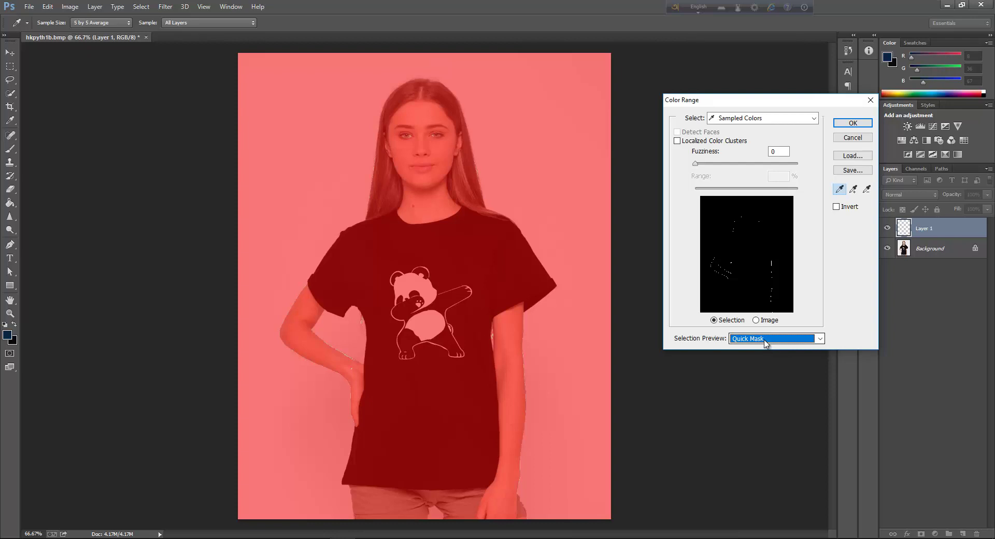
{"action": "left_click", "coordinate": [780, 342]}
{"action": "left_click", "coordinate": [781, 341]}
Step: Sample the black T-shirt fabric and add shades from its chest, lower front, right side and right sleeve to the color range
{"action": "left_click", "coordinate": [472, 262]}
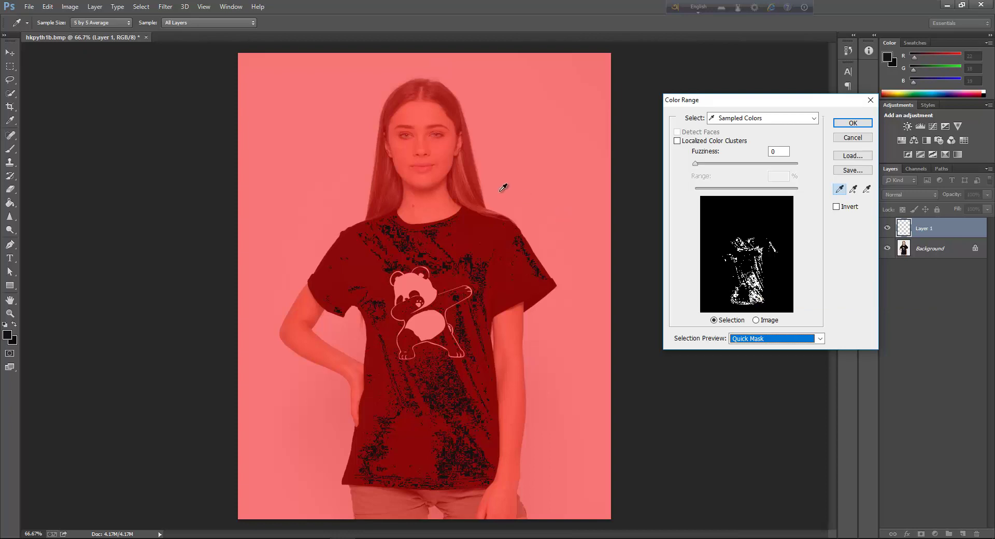
{"action": "left_click", "coordinate": [854, 189]}
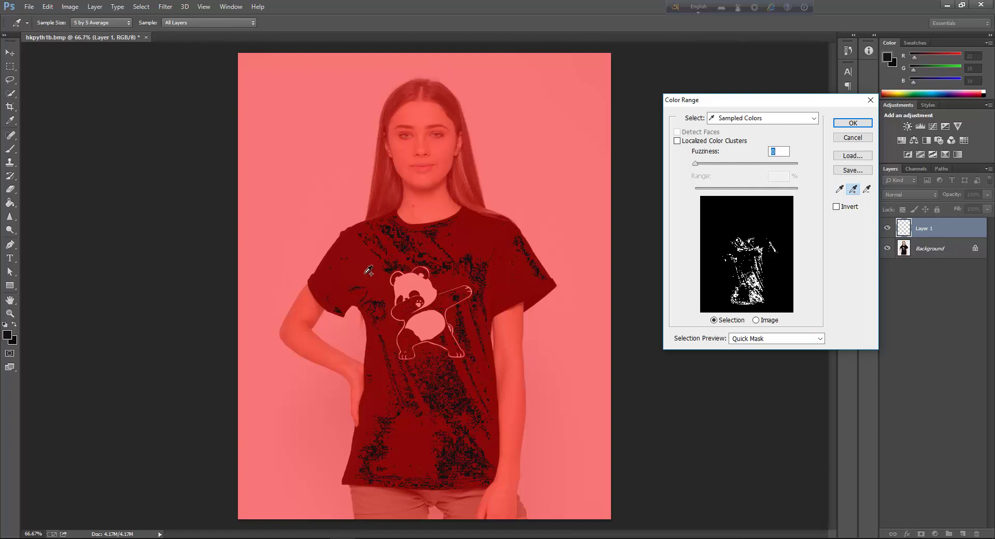
{"action": "left_click", "coordinate": [368, 270]}
{"action": "left_click", "coordinate": [415, 430]}
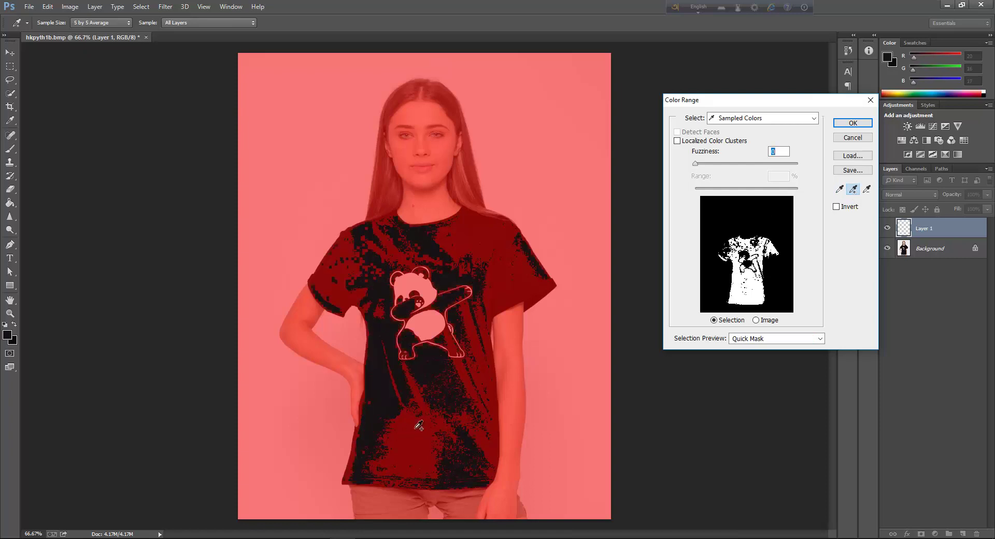
{"action": "left_click", "coordinate": [493, 297]}
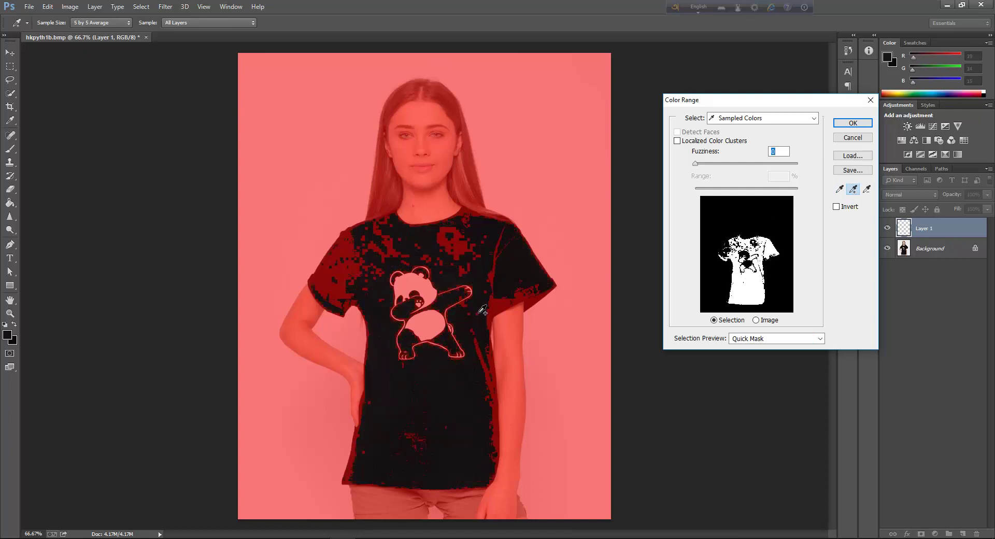
{"action": "left_click", "coordinate": [496, 307]}
{"action": "left_click", "coordinate": [531, 297]}
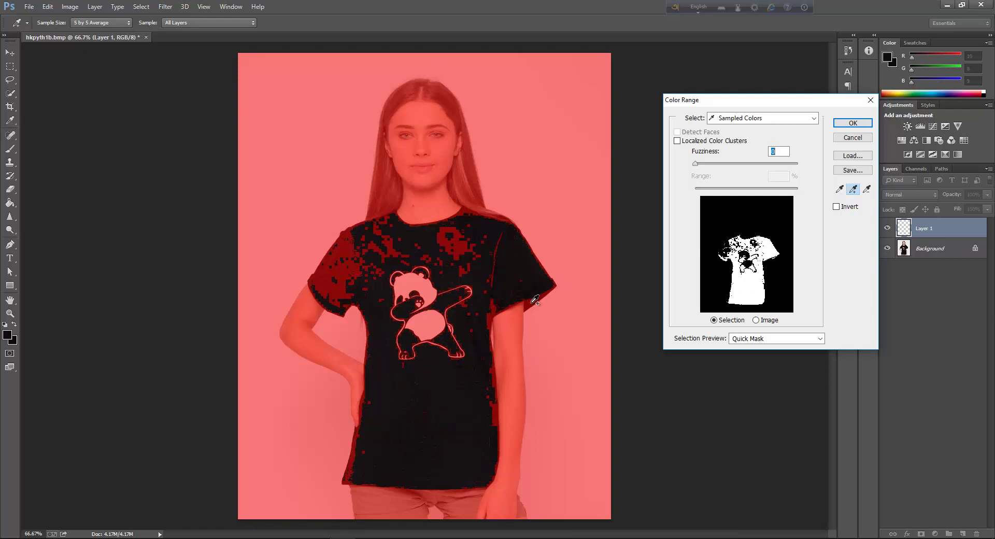
Step: Add the missed shades at the right sleeve hem, right shoulder, upper chest and left sleeve to the color range
{"action": "left_click", "coordinate": [533, 305]}
{"action": "left_click", "coordinate": [493, 213]}
{"action": "left_click", "coordinate": [449, 244]}
{"action": "left_click", "coordinate": [455, 260]}
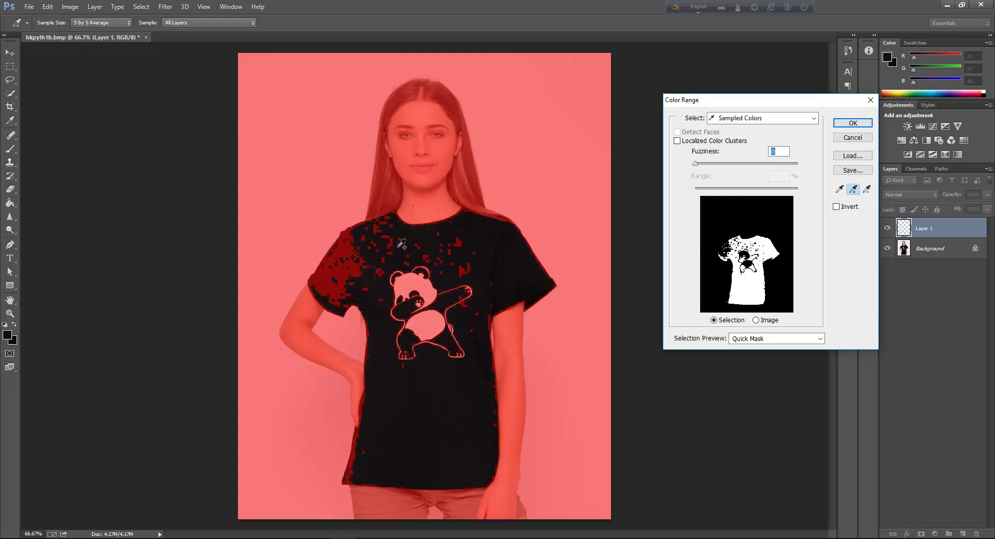
{"action": "left_click", "coordinate": [369, 252]}
{"action": "left_click", "coordinate": [357, 262]}
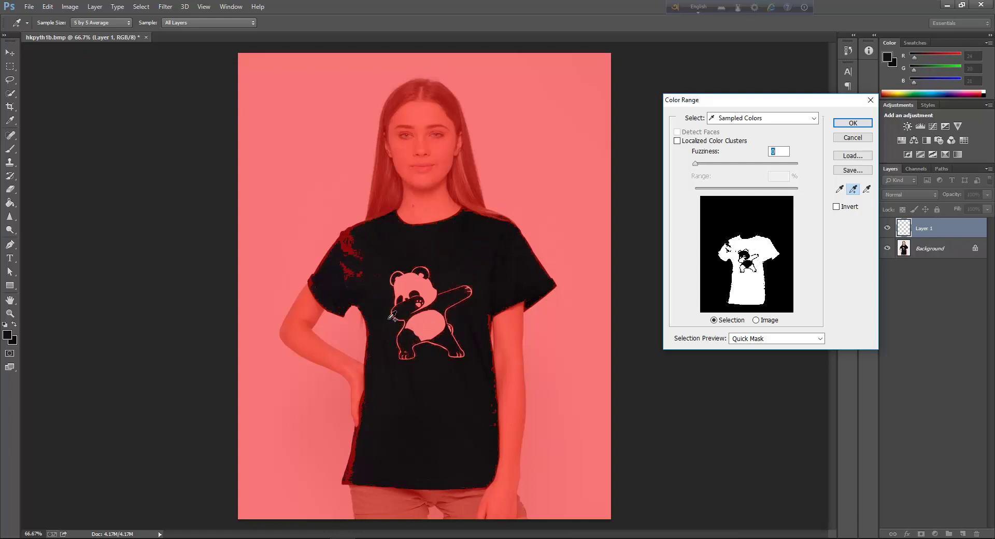
Step: Add the remaining left shoulder patches and the right collar edge to the color range, undoing one collar sample
{"action": "left_click", "coordinate": [346, 246]}
{"action": "left_click", "coordinate": [346, 236]}
{"action": "left_click", "coordinate": [344, 235]}
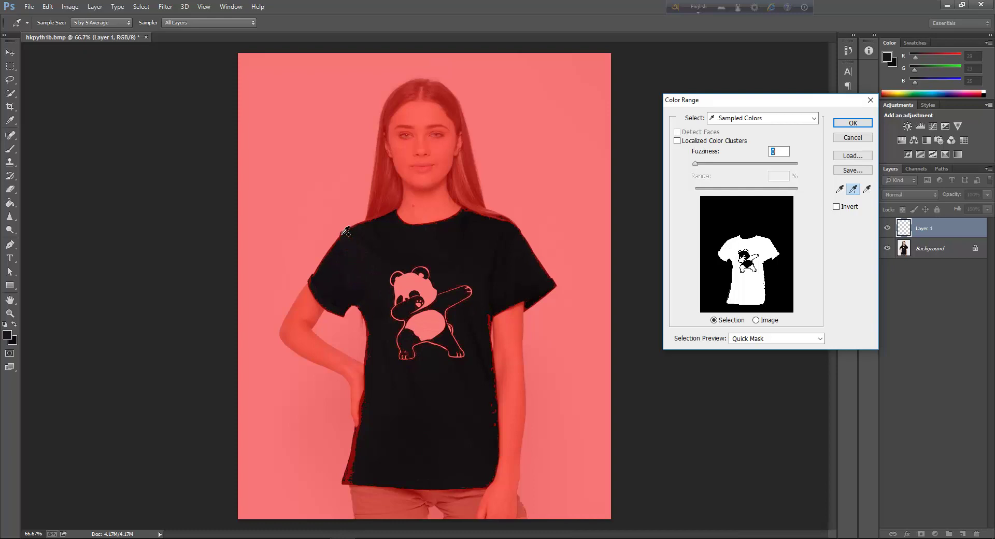
{"action": "left_click", "coordinate": [342, 234]}
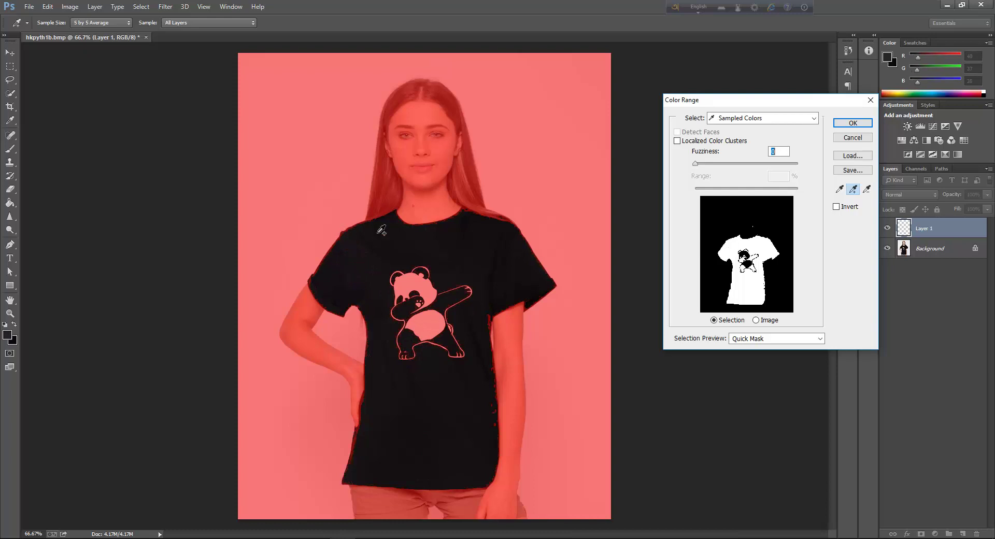
{"action": "left_click", "coordinate": [455, 218]}
{"action": "left_click", "coordinate": [456, 216]}
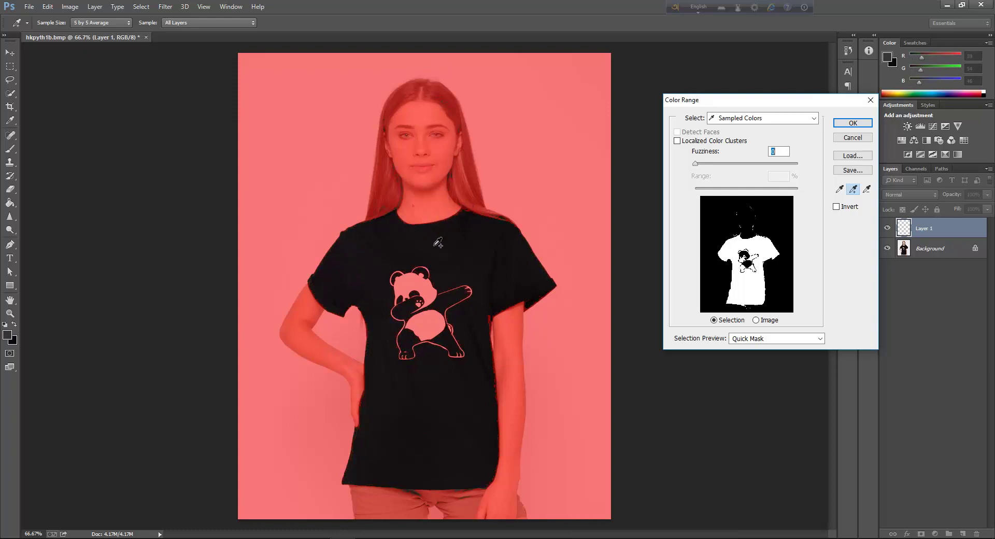
{"action": "key", "text": "ctrl+z"}
{"action": "left_click", "coordinate": [461, 212]}
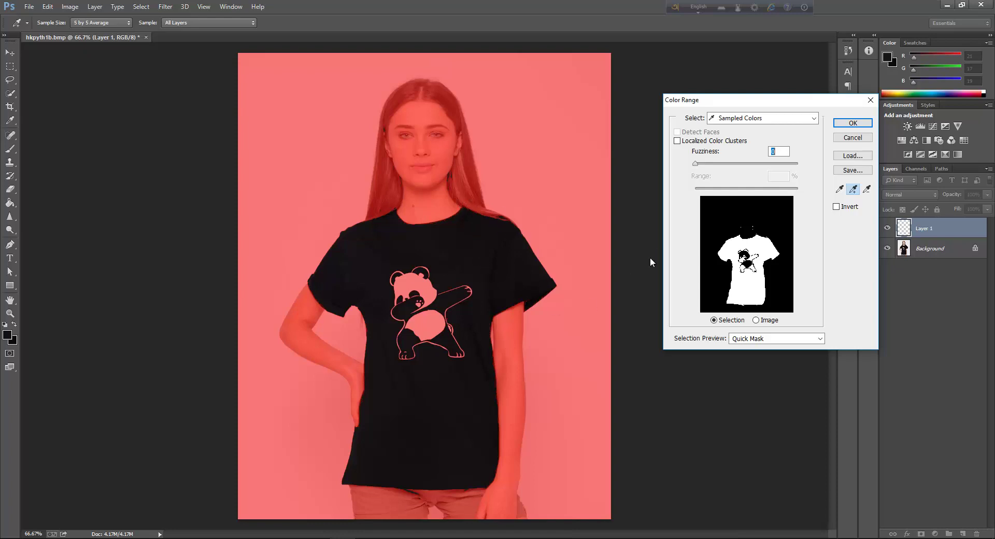
Step: Subtract the dark shade just below the T-shirt's bottom hem from the color range
{"action": "left_click", "coordinate": [867, 188]}
{"action": "left_click", "coordinate": [417, 493]}
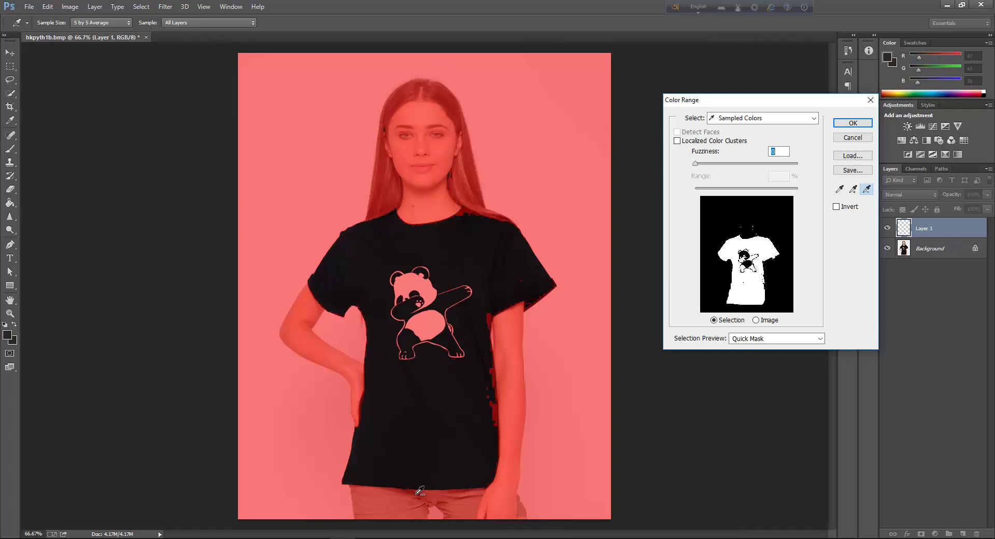
{"action": "left_click", "coordinate": [420, 492]}
Step: Add the shirt's right underarm edge back to the color range and apply the selection with fuzziness at its minimum
{"action": "left_click", "coordinate": [854, 189]}
{"action": "left_click", "coordinate": [493, 318]}
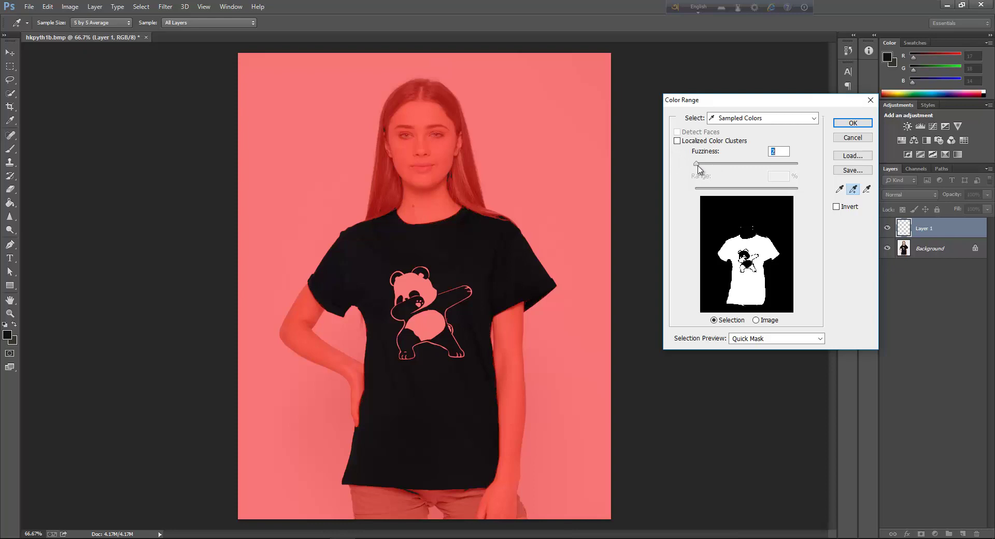
{"action": "left_click_drag", "start_coordinate": [697, 165], "coordinate": [553, 173]}
{"action": "left_click", "coordinate": [852, 123]}
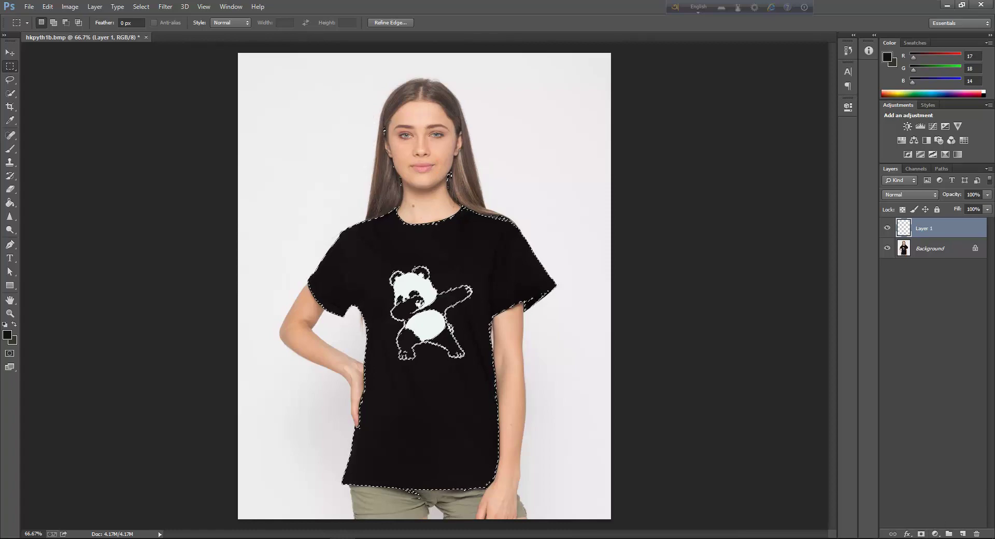
Step: Add a Hue/Saturation adjustment layer for the selected T-shirt and shift its hue in the positive direction
{"action": "left_click", "coordinate": [934, 533]}
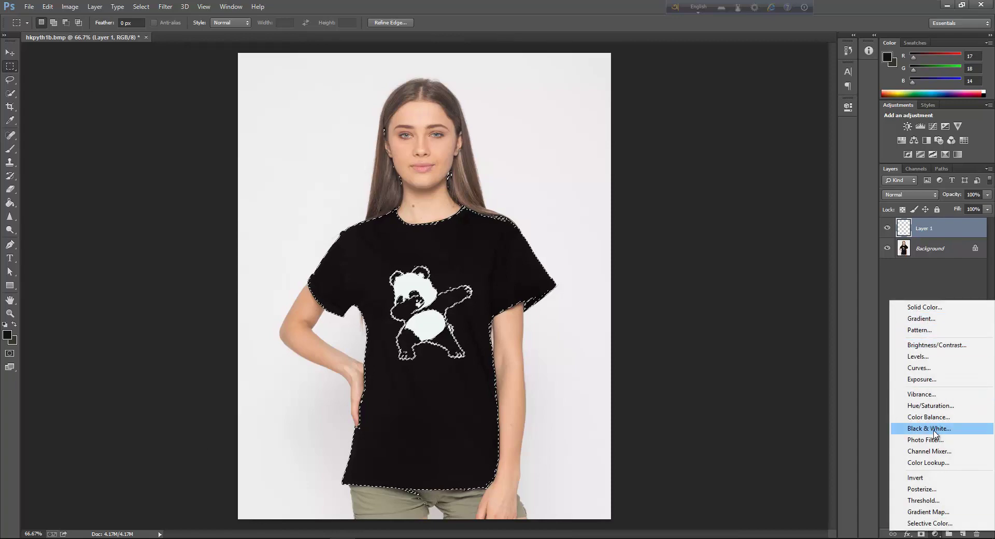
{"action": "left_click", "coordinate": [932, 406]}
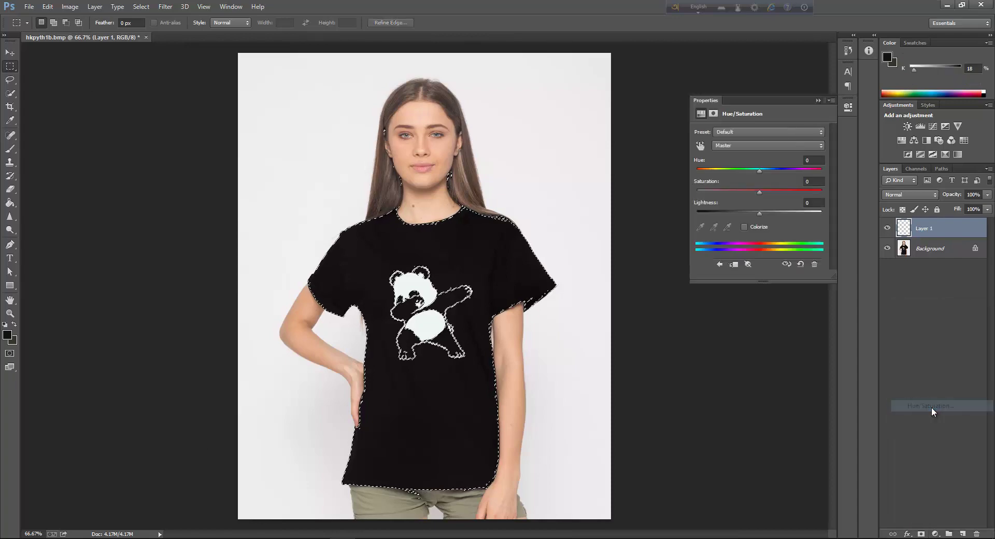
{"action": "left_click_drag", "start_coordinate": [759, 170], "coordinate": [786, 170]}
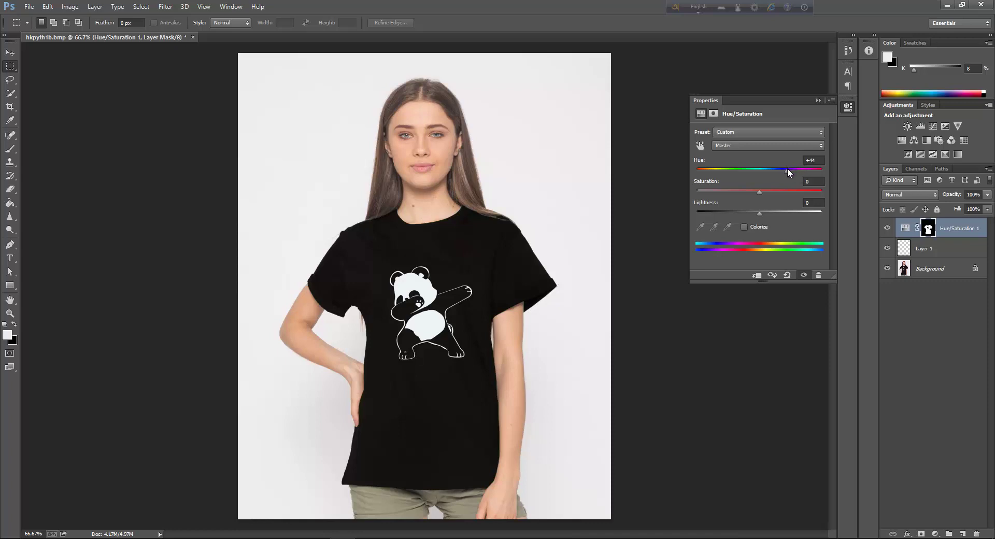
{"action": "mouse_move", "coordinate": [788, 169]}
{"action": "left_mouse_down"}
{"action": "mouse_move", "coordinate": [707, 169]}
{"action": "mouse_move", "coordinate": [784, 169]}
{"action": "left_mouse_up"}
Step: Collapse the adjustment settings, then hide and reshow the Hue/Saturation layer to compare the T-shirt
{"action": "left_click", "coordinate": [818, 100]}
{"action": "left_click", "coordinate": [888, 228]}
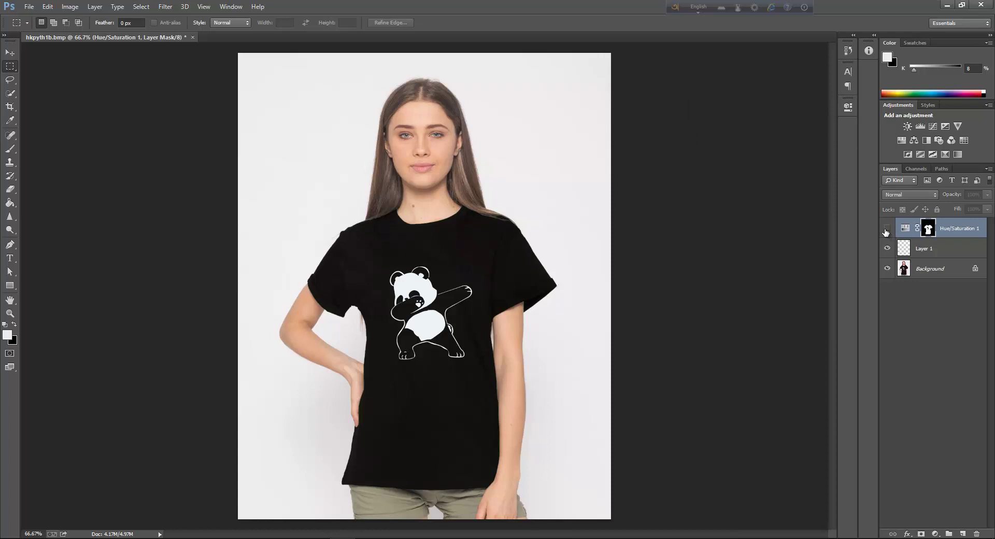
{"action": "left_click", "coordinate": [887, 229]}
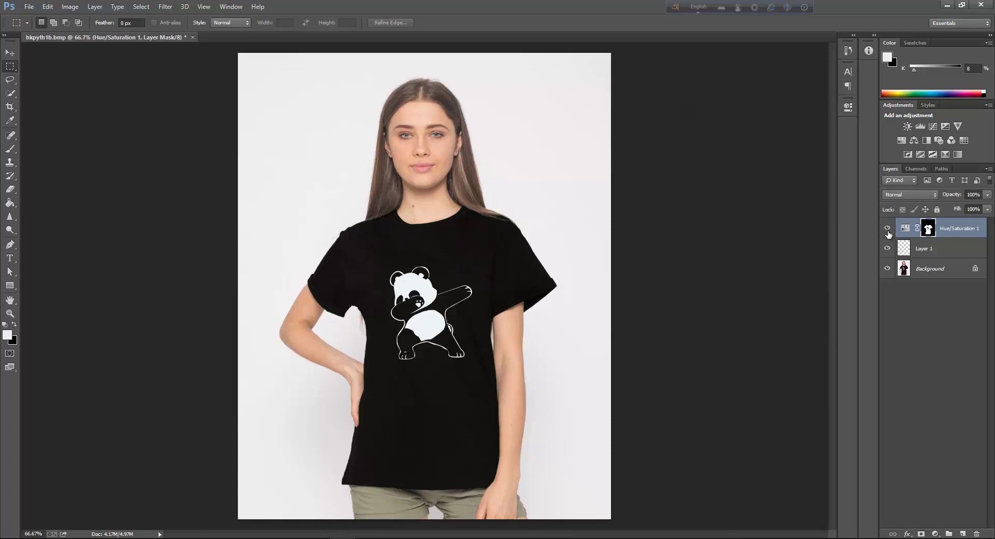
Step: Add a Solid Color fill layer in bright pink, ee0da7, above the Hue/Saturation layer
{"action": "left_click", "coordinate": [936, 533]}
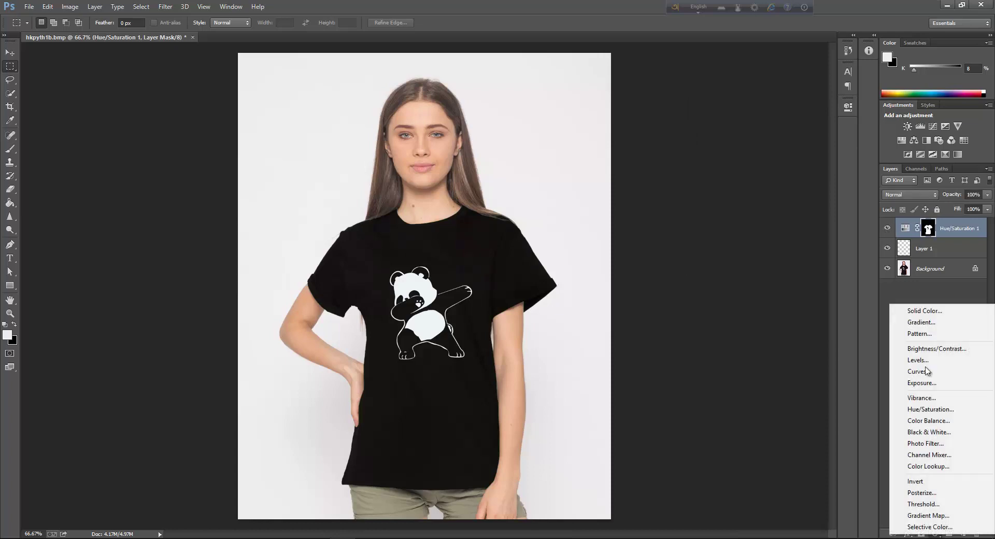
{"action": "left_click", "coordinate": [930, 311]}
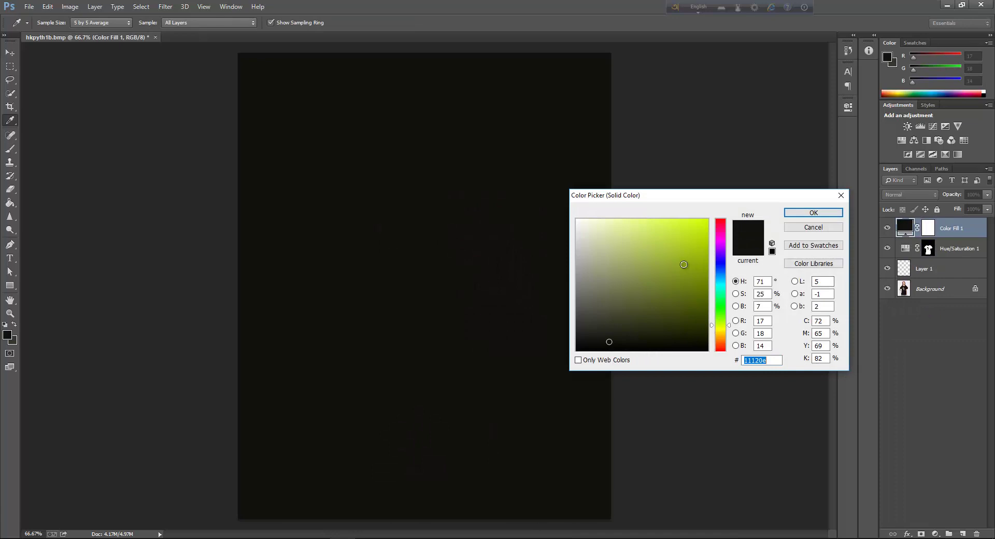
{"action": "left_click", "coordinate": [693, 226]}
{"action": "left_click", "coordinate": [695, 253]}
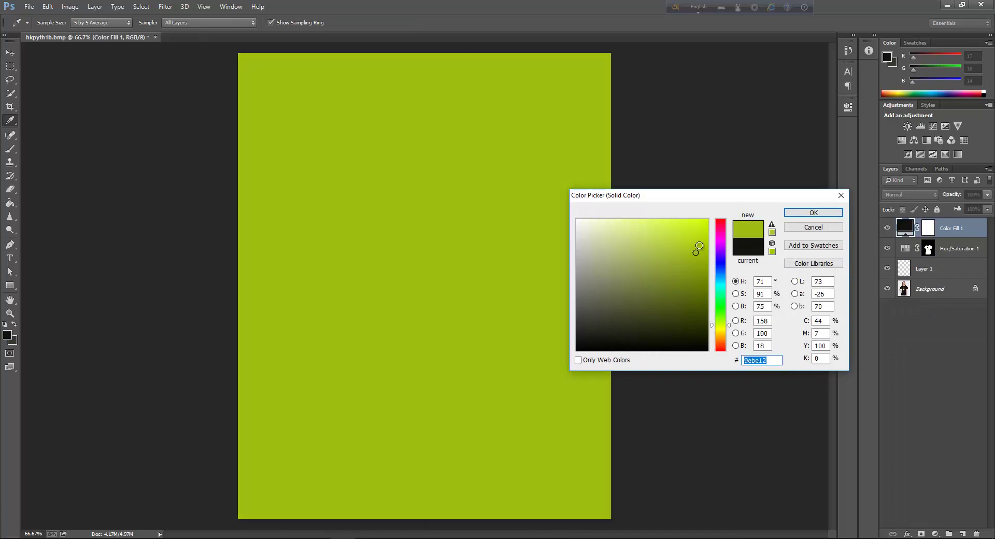
{"action": "left_click", "coordinate": [700, 246]}
{"action": "left_click", "coordinate": [721, 233]}
{"action": "left_click", "coordinate": [702, 228]}
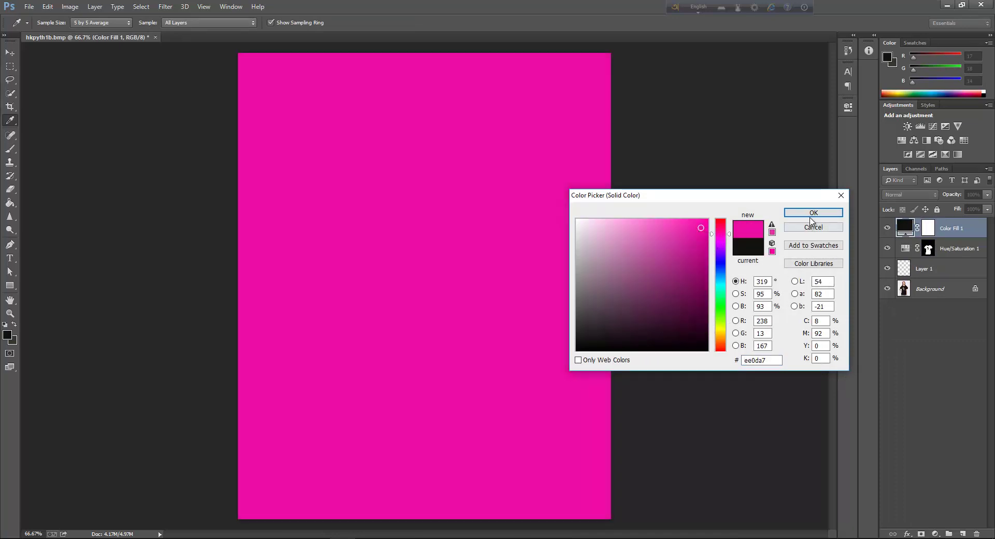
{"action": "left_click", "coordinate": [812, 213]}
Step: Move the T-shirt mask from the Hue/Saturation layer to the Color Fill layer, replacing its existing mask
{"action": "left_click", "coordinate": [929, 249]}
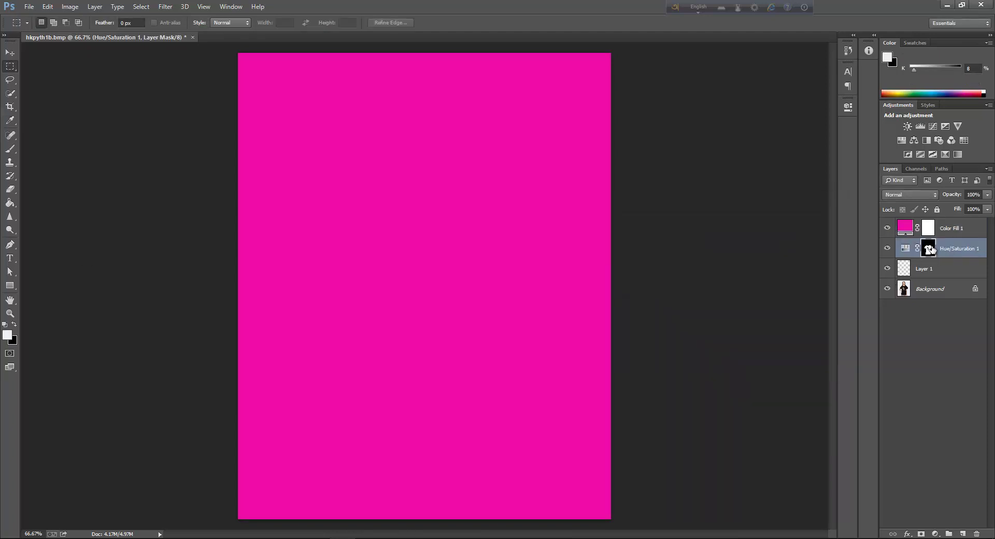
{"action": "left_click", "coordinate": [904, 250]}
{"action": "left_click", "coordinate": [929, 250]}
{"action": "left_click_drag", "start_coordinate": [927, 252], "coordinate": [927, 230]}
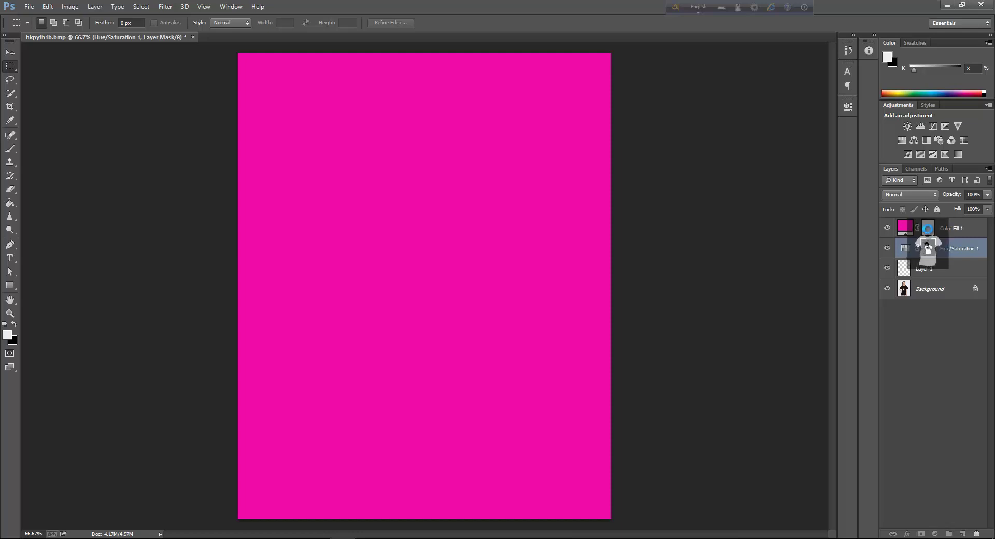
{"action": "left_click_drag", "start_coordinate": [928, 230], "coordinate": [928, 229]}
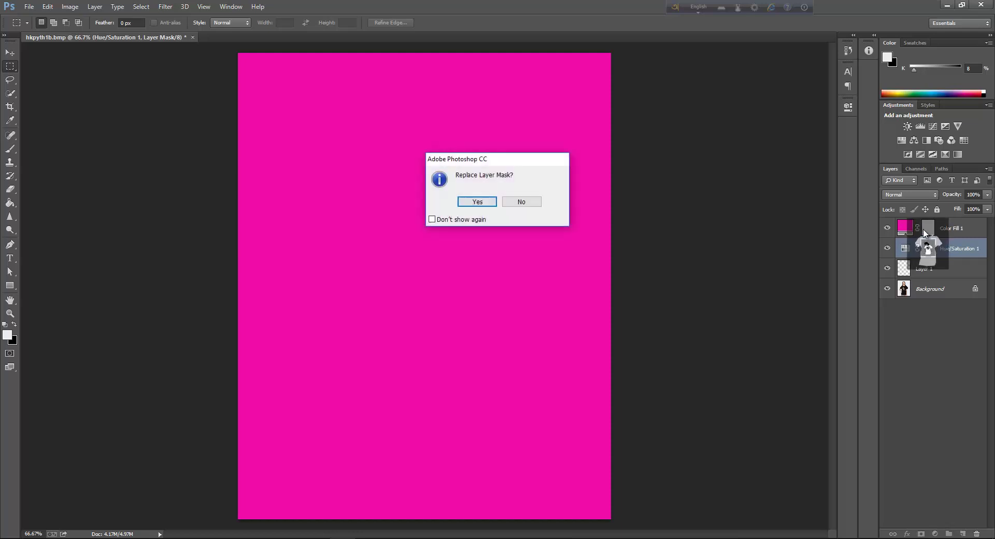
{"action": "left_click", "coordinate": [475, 203]}
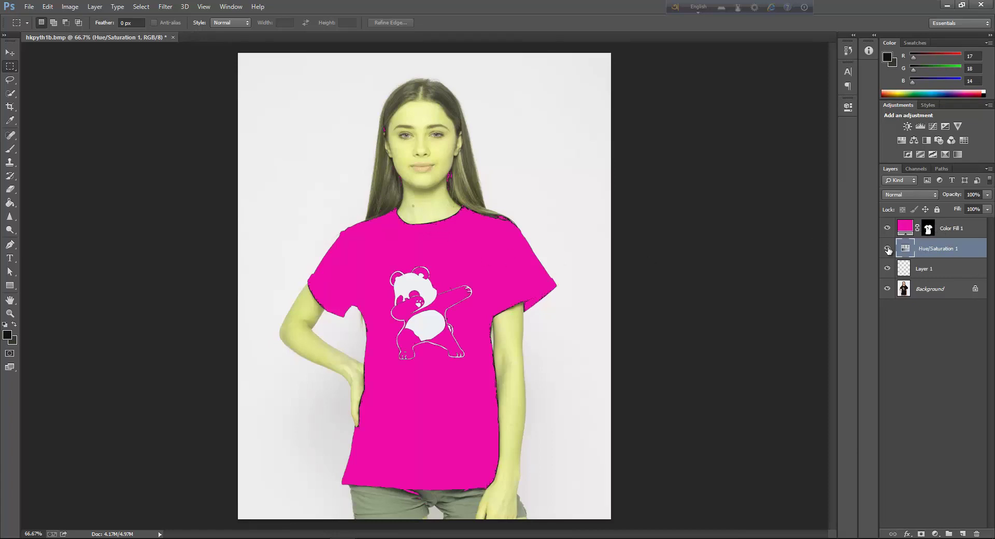
Step: Toggle the Hue/Saturation layer's visibility to compare, and delete that layer
{"action": "left_click", "coordinate": [889, 250]}
{"action": "left_click", "coordinate": [888, 250]}
{"action": "left_click_drag", "start_coordinate": [954, 294], "coordinate": [976, 533]}
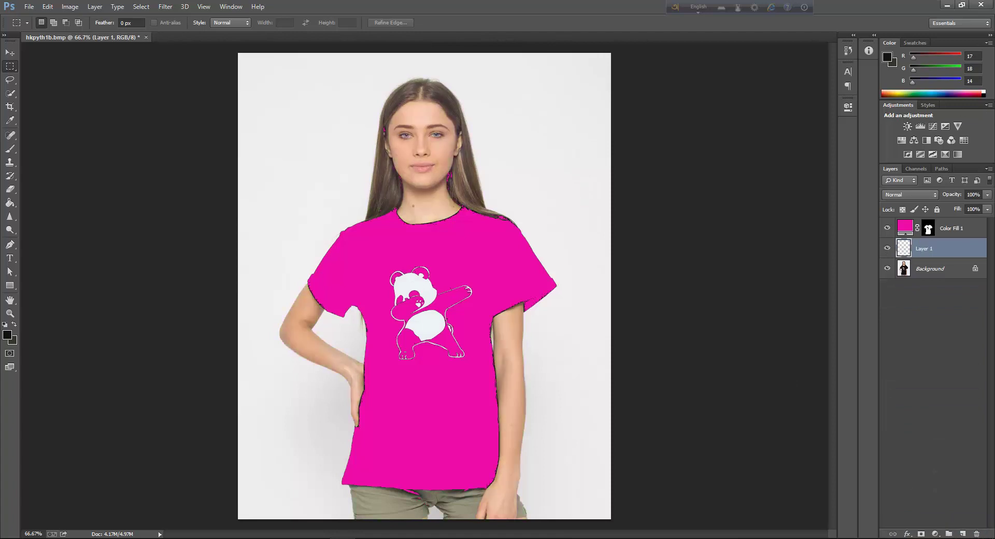
Step: Edit the Color Fill layer's color, trying light pink and strong blue before picking light violet, 998df5
{"action": "left_click", "coordinate": [948, 234]}
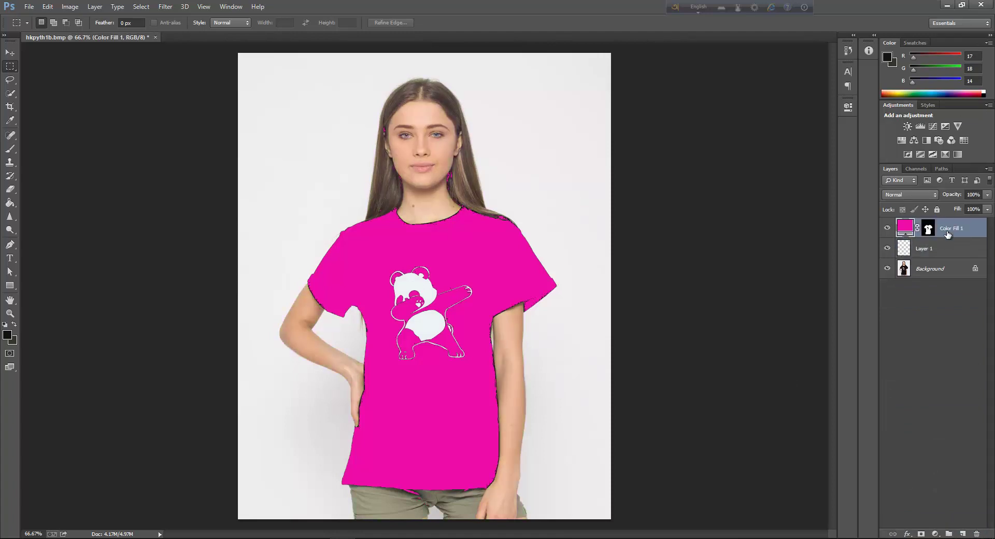
{"action": "double_click", "coordinate": [909, 226]}
{"action": "left_click", "coordinate": [629, 285]}
{"action": "left_click", "coordinate": [600, 219]}
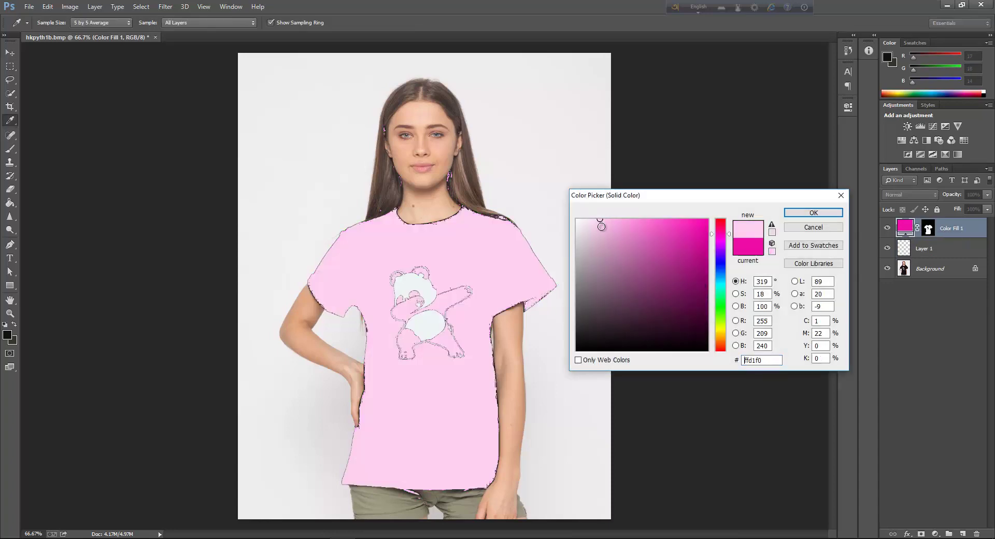
{"action": "left_click", "coordinate": [640, 222]}
{"action": "left_click", "coordinate": [720, 260]}
{"action": "left_click", "coordinate": [681, 229]}
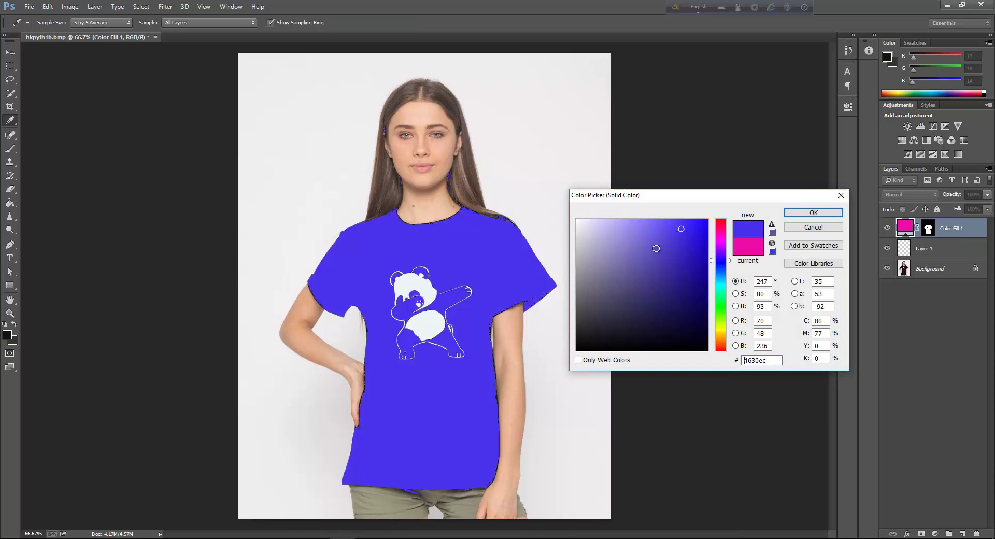
{"action": "left_click", "coordinate": [652, 240]}
{"action": "left_click", "coordinate": [632, 227]}
{"action": "left_click_drag", "start_coordinate": [632, 227], "coordinate": [632, 224]}
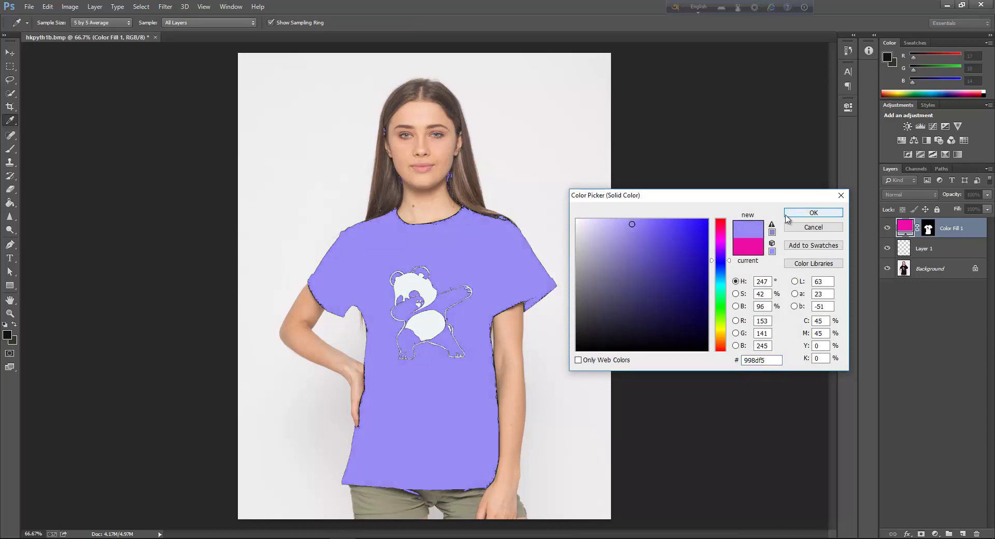
Step: Compare more saturated blue-violet shades for the T-shirt fill and apply a medium blue-violet
{"action": "left_click", "coordinate": [651, 221]}
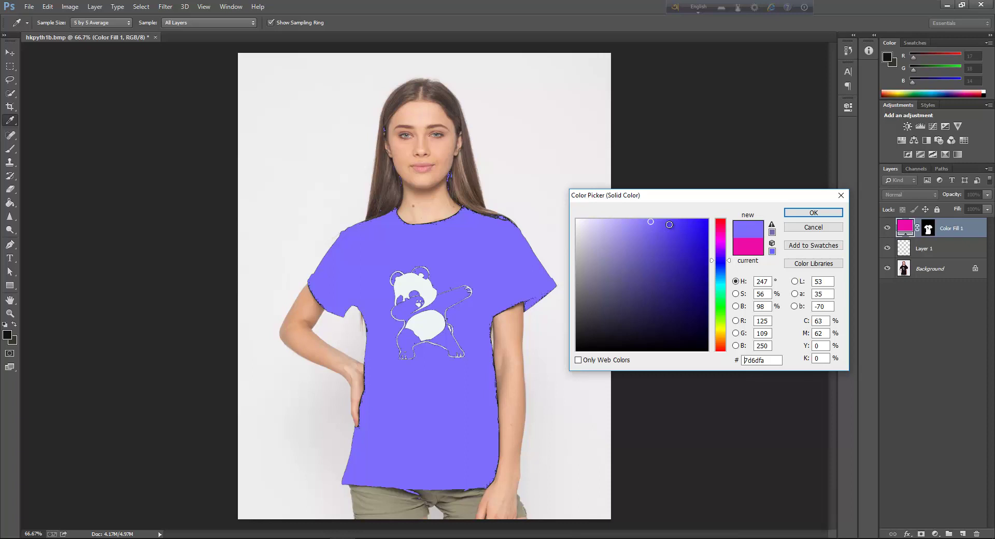
{"action": "left_click", "coordinate": [704, 224]}
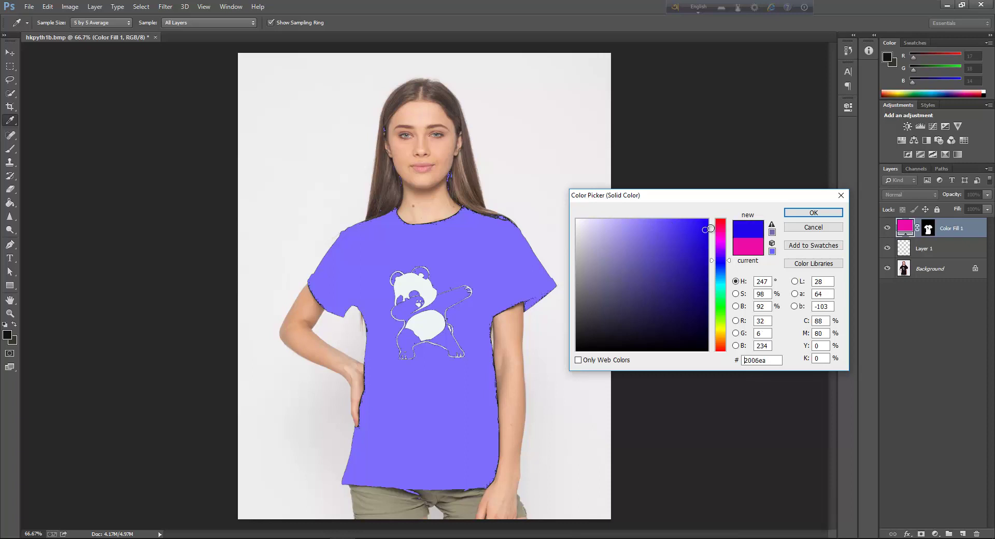
{"action": "left_click", "coordinate": [662, 224]}
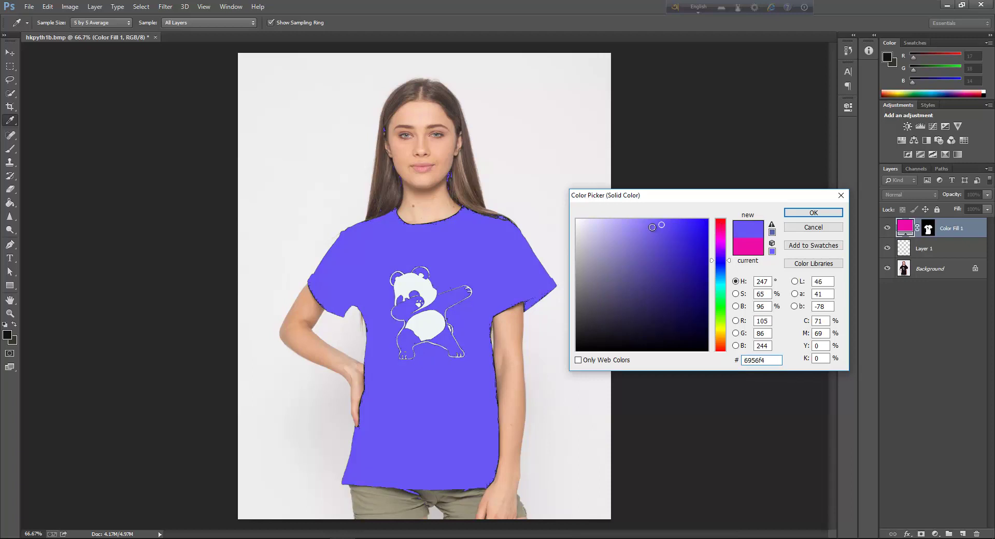
{"action": "left_click", "coordinate": [654, 223]}
{"action": "left_click", "coordinate": [644, 228]}
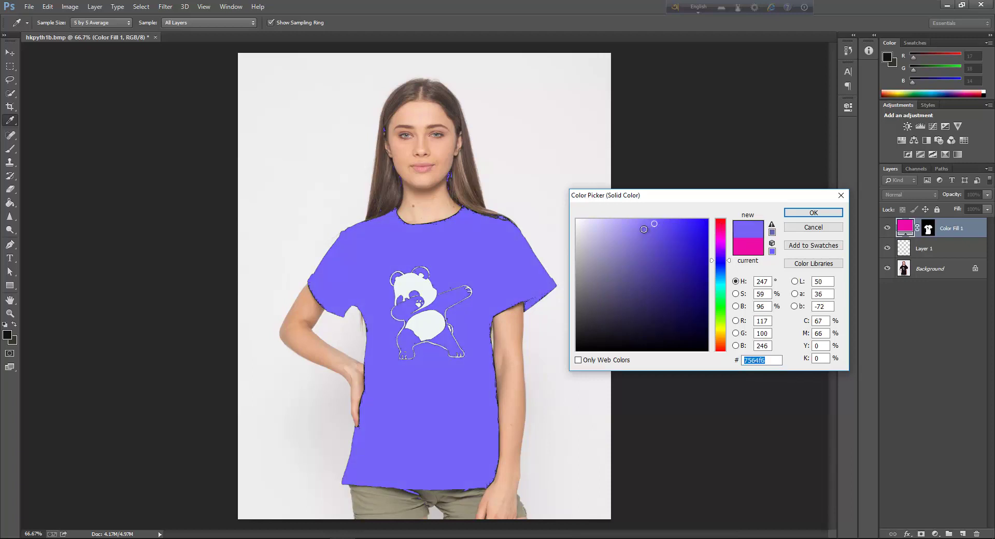
{"action": "left_click", "coordinate": [813, 213]}
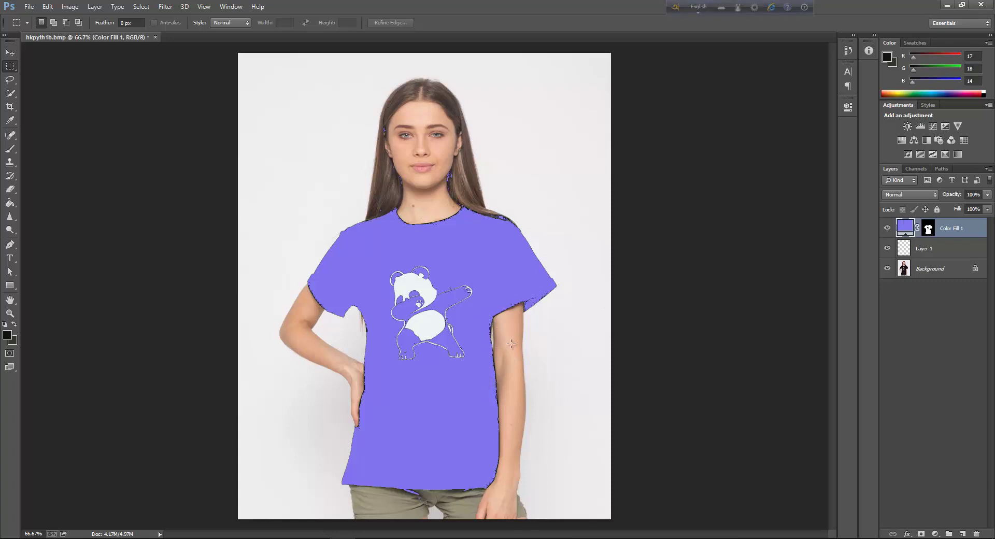
Step: Inspect the recolored T-shirt's edges, select the Color Fill layer's mask and display the mask alone on the canvas
{"action": "key", "text": "ctrl+plus"}
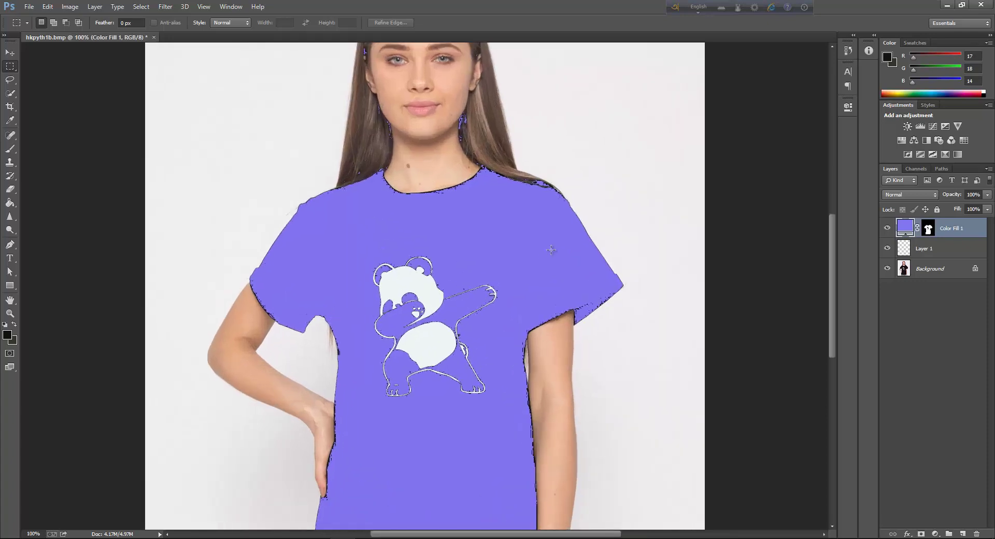
{"action": "scroll", "coordinate": [551, 250], "scroll_direction": "up", "scroll_amount": 2}
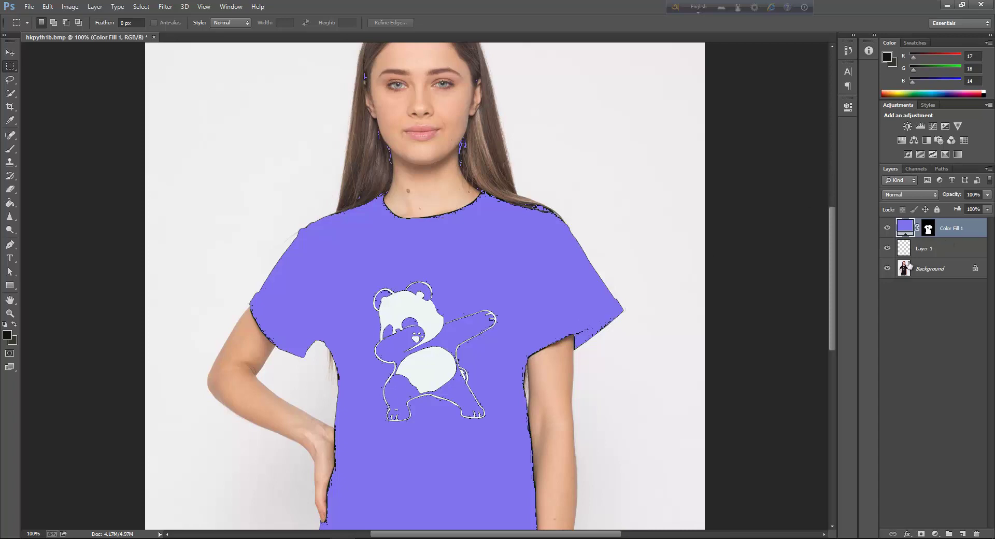
{"action": "key", "text": "ctrl+minus"}
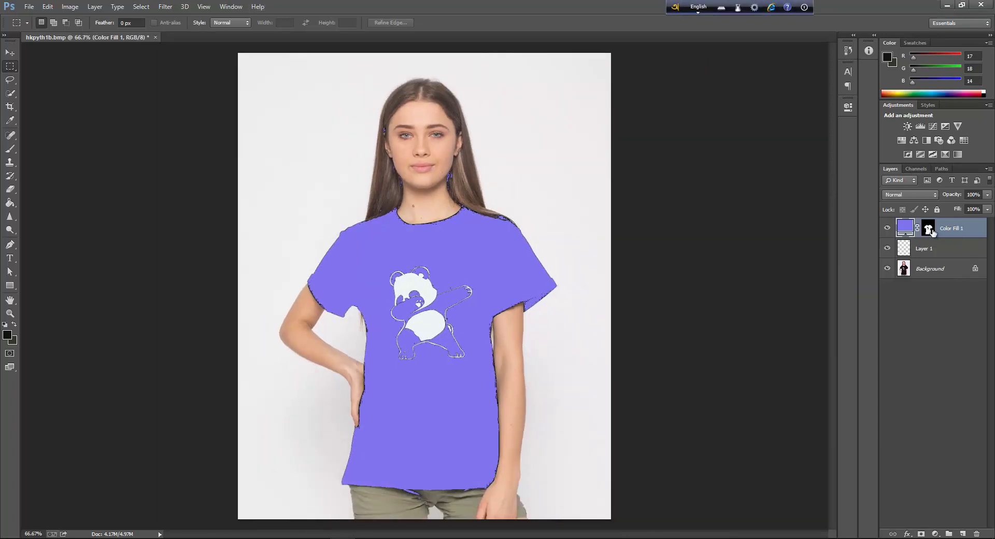
{"action": "left_click", "coordinate": [928, 229]}
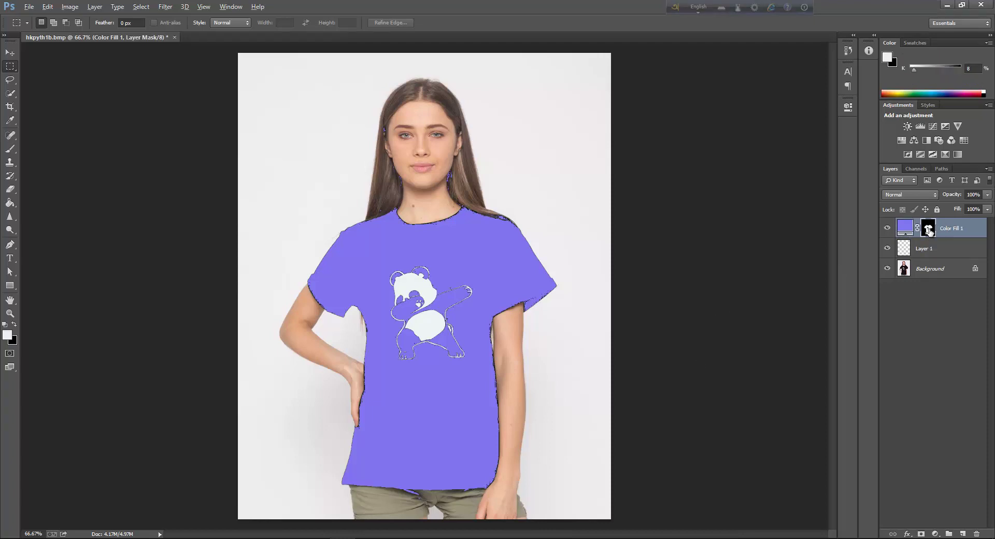
{"action": "left_click", "coordinate": [928, 230], "text": "alt"}
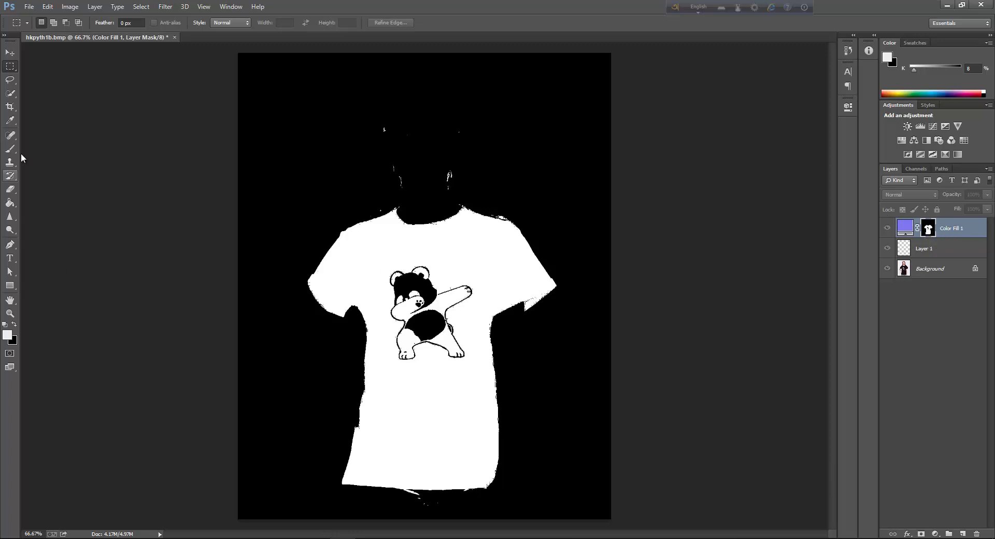
Step: Set the Brush to black with 100% flow and paint out the white specks in the mask's head and hair area
{"action": "key", "text": "b"}
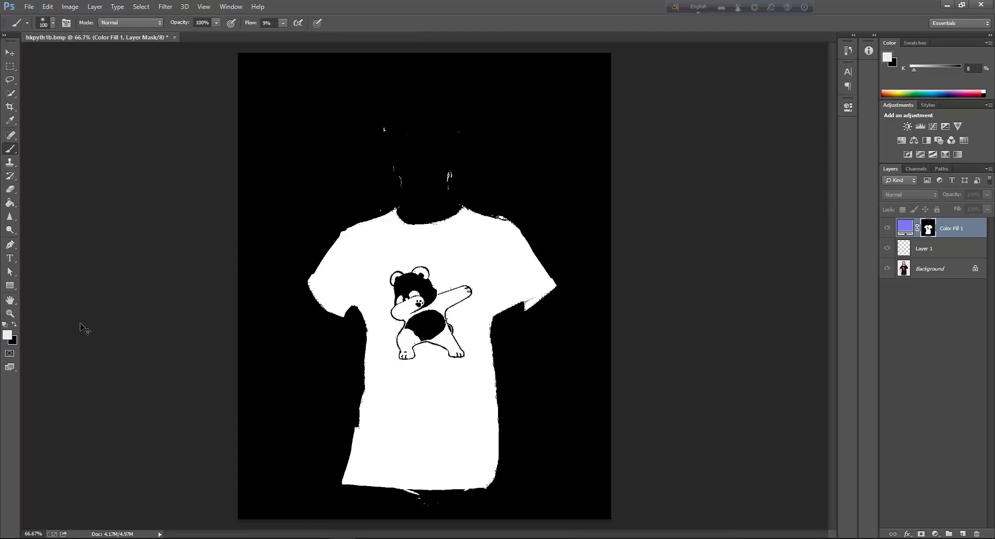
{"action": "key", "text": "ctrl+plus"}
{"action": "key", "text": "ctrl+minus"}
{"action": "key", "text": "x"}
{"action": "left_click", "coordinate": [145, 23]}
{"action": "left_click", "coordinate": [146, 23]}
{"action": "left_click_drag", "start_coordinate": [254, 27], "coordinate": [437, 54]}
{"action": "mouse_move", "coordinate": [466, 106]}
{"action": "left_mouse_down"}
{"action": "mouse_move", "coordinate": [379, 125]}
{"action": "mouse_move", "coordinate": [469, 131]}
{"action": "mouse_move", "coordinate": [480, 114]}
{"action": "mouse_move", "coordinate": [320, 166]}
{"action": "mouse_move", "coordinate": [317, 177]}
{"action": "mouse_move", "coordinate": [467, 178]}
{"action": "mouse_move", "coordinate": [439, 171]}
{"action": "mouse_move", "coordinate": [516, 202]}
{"action": "mouse_move", "coordinate": [378, 189]}
{"action": "left_mouse_up"}
Step: Reduce the brush size to 45 and paint out stray white spots beside the collar and below the T-shirt's hem
{"action": "key", "text": "bracketleft"}
{"action": "key", "text": "bracketleft"}
{"action": "key", "text": "bracketleft"}
{"action": "key", "text": "bracketleft"}
{"action": "key", "text": "bracketleft"}
{"action": "key", "text": "bracketleft"}
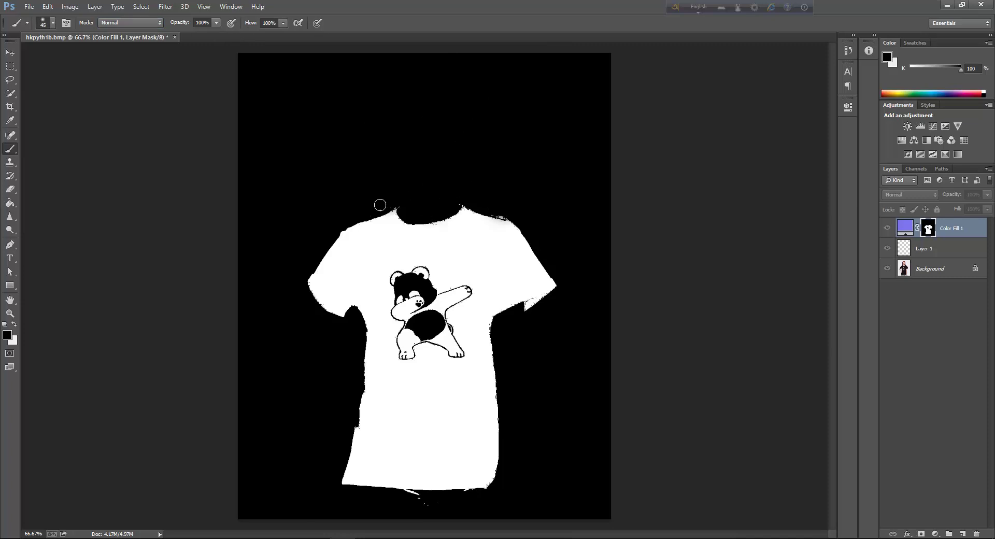
{"action": "left_click", "coordinate": [380, 208]}
{"action": "mouse_move", "coordinate": [440, 511]}
{"action": "left_mouse_down"}
{"action": "mouse_move", "coordinate": [409, 502]}
{"action": "mouse_move", "coordinate": [425, 503]}
{"action": "left_mouse_up"}
Step: Reduce the brush size to 10 and paint black over the two white slivers sticking out beneath the T-shirt's hem
{"action": "key", "text": "ctrl+plus"}
{"action": "key", "text": "ctrl+plus"}
{"action": "key", "text": "ctrl+plus"}
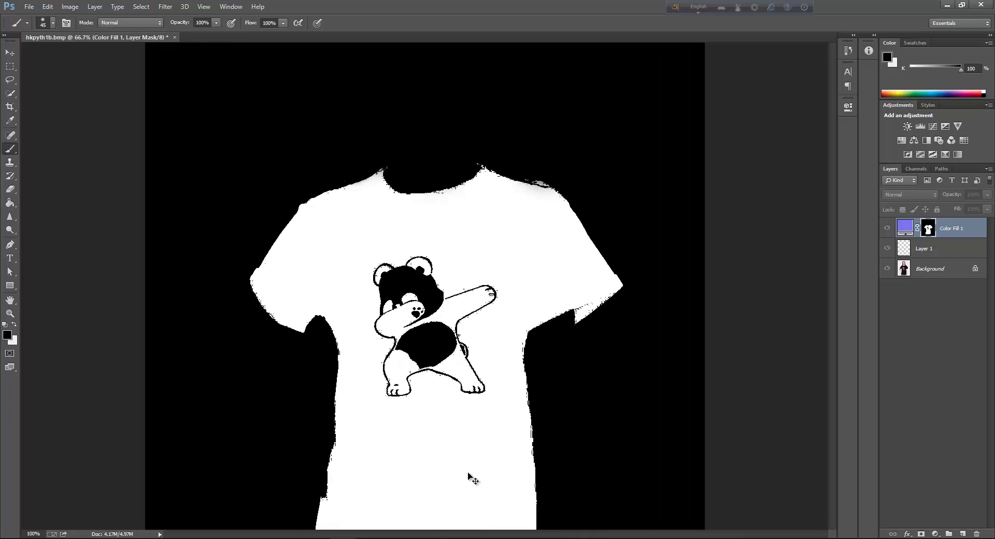
{"action": "scroll", "coordinate": [468, 376], "scroll_direction": "down", "scroll_amount": 8}
{"action": "scroll", "coordinate": [492, 397], "scroll_direction": "down", "scroll_amount": 10}
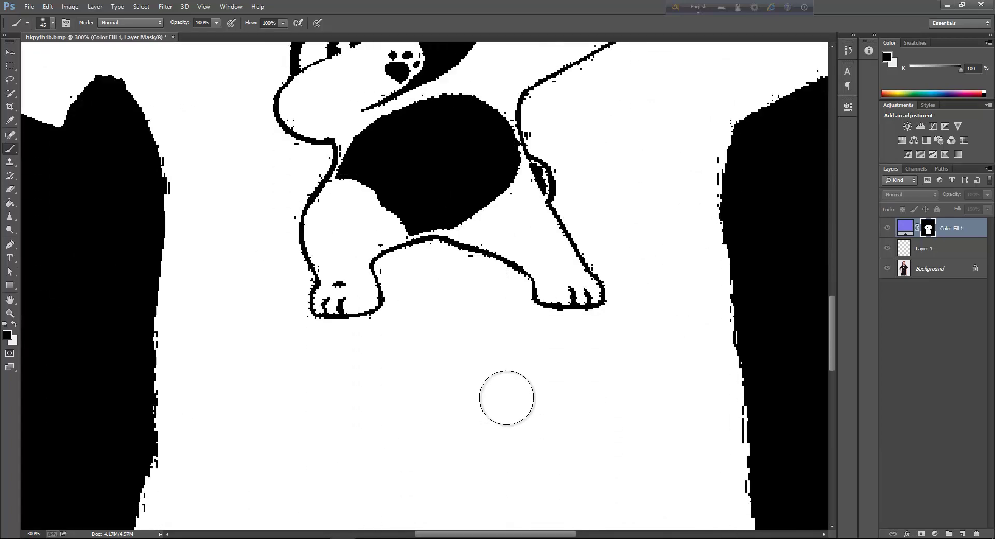
{"action": "scroll", "coordinate": [672, 365], "scroll_direction": "down", "scroll_amount": 2}
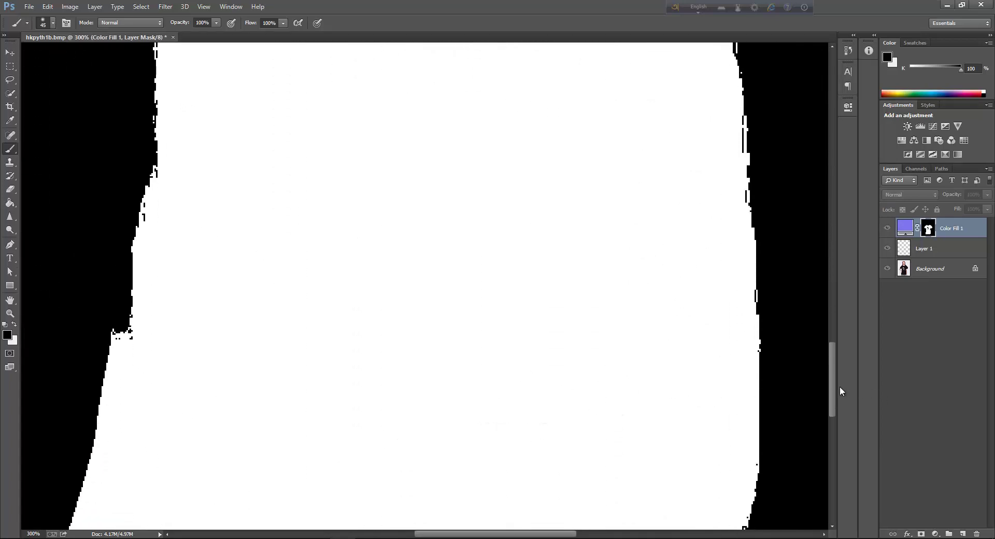
{"action": "left_click_drag", "start_coordinate": [832, 388], "coordinate": [833, 441]}
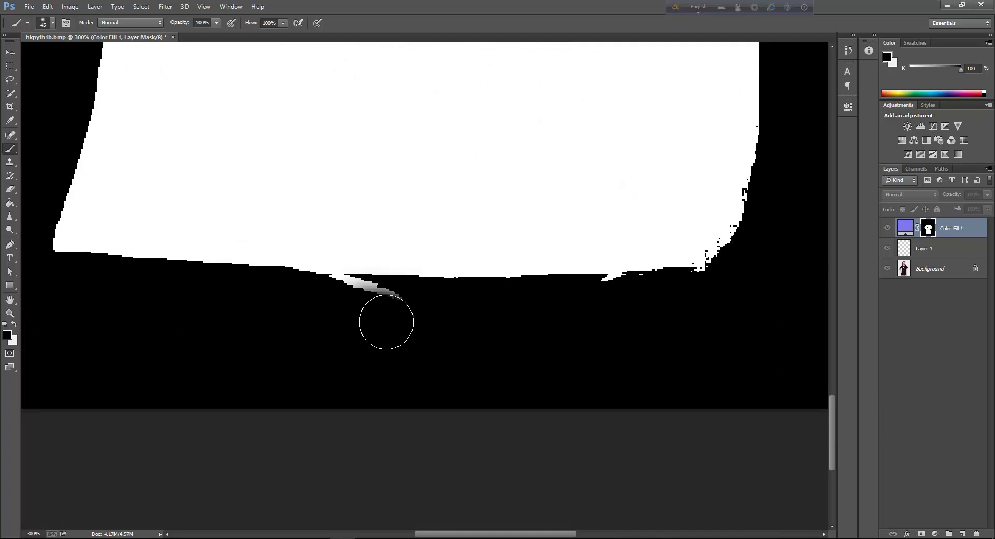
{"action": "key", "text": "bracketleft"}
{"action": "key", "text": "bracketleft"}
{"action": "key", "text": "bracketleft"}
{"action": "key", "text": "bracketleft"}
{"action": "key", "text": "bracketleft"}
{"action": "key", "text": "bracketleft"}
{"action": "key", "text": "bracketleft"}
{"action": "mouse_move", "coordinate": [350, 295]}
{"action": "left_mouse_down"}
{"action": "mouse_move", "coordinate": [391, 294]}
{"action": "mouse_move", "coordinate": [332, 288]}
{"action": "mouse_move", "coordinate": [389, 285]}
{"action": "mouse_move", "coordinate": [311, 279]}
{"action": "mouse_move", "coordinate": [353, 289]}
{"action": "left_mouse_up"}
{"action": "left_click_drag", "start_coordinate": [600, 289], "coordinate": [624, 278]}
Step: Paint the mask in white along both side edges of the T-shirt below the underarms to smooth the jagged outline
{"action": "scroll", "coordinate": [741, 306], "scroll_direction": "up", "scroll_amount": 1}
{"action": "key", "text": "ctrl+minus"}
{"action": "key", "text": "ctrl+minus"}
{"action": "key", "text": "ctrl+minus"}
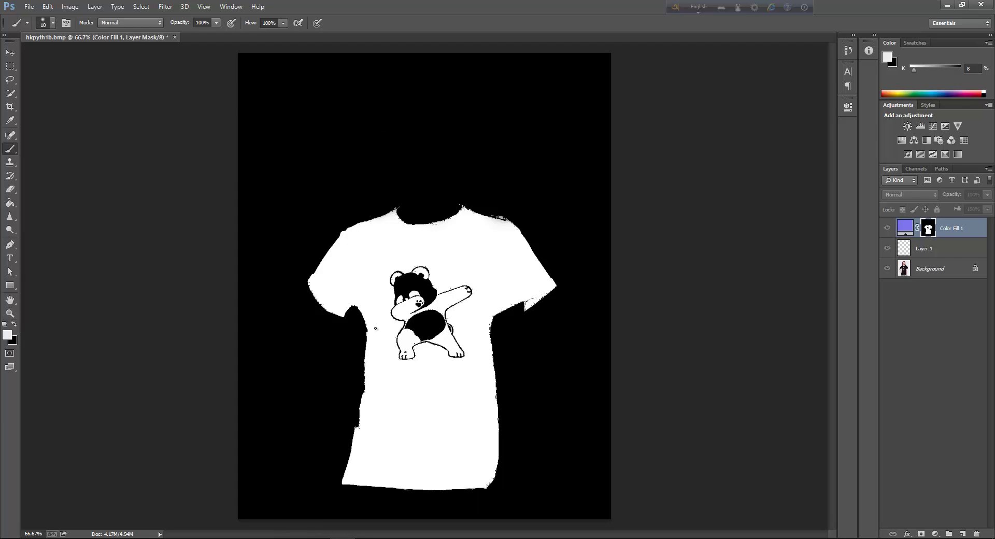
{"action": "key", "text": "ctrl+plus"}
{"action": "key", "text": "ctrl+plus"}
{"action": "scroll", "coordinate": [451, 291], "scroll_direction": "down", "scroll_amount": 8}
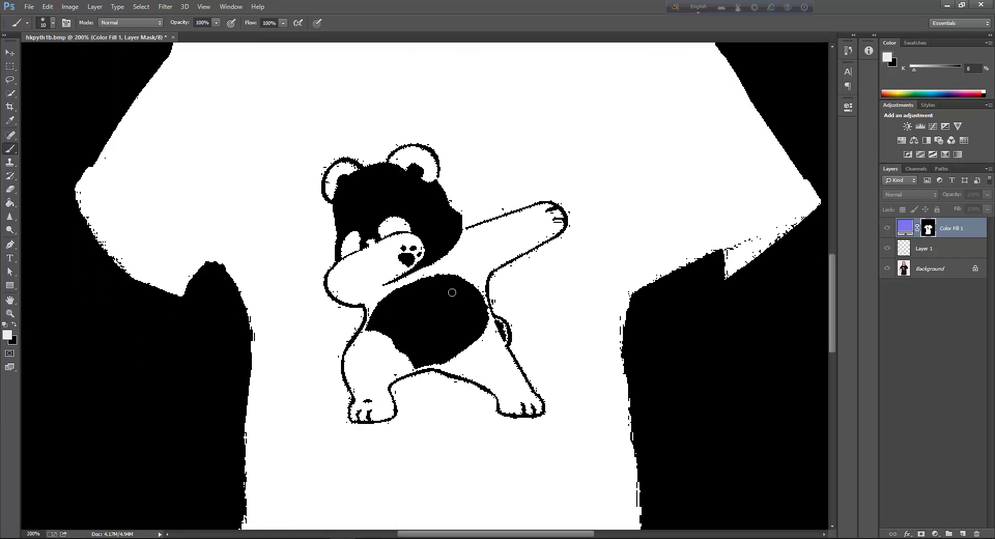
{"action": "scroll", "coordinate": [443, 304], "scroll_direction": "down", "scroll_amount": 2}
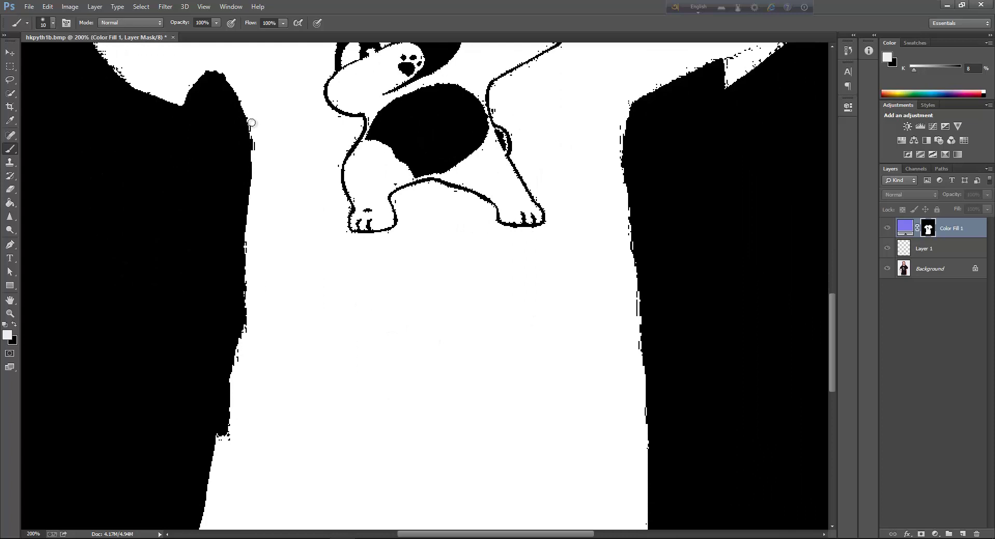
{"action": "left_click_drag", "start_coordinate": [252, 125], "coordinate": [245, 334]}
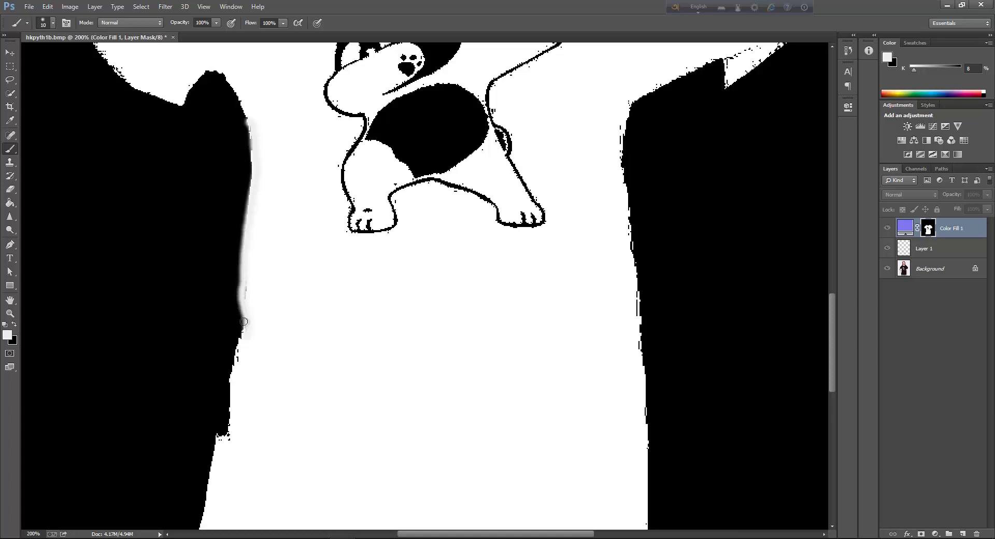
{"action": "mouse_move", "coordinate": [249, 292]}
{"action": "left_mouse_down"}
{"action": "mouse_move", "coordinate": [220, 440]}
{"action": "mouse_move", "coordinate": [233, 406]}
{"action": "mouse_move", "coordinate": [230, 431]}
{"action": "left_mouse_up"}
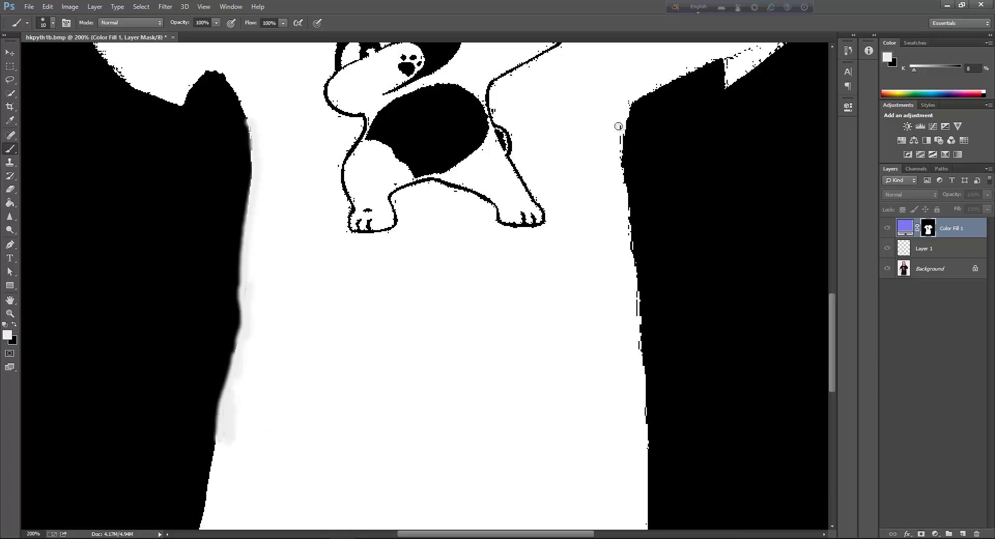
{"action": "mouse_move", "coordinate": [619, 124]}
{"action": "left_mouse_down"}
{"action": "mouse_move", "coordinate": [650, 425]}
{"action": "mouse_move", "coordinate": [644, 469]}
{"action": "left_mouse_up"}
{"action": "key", "text": "ctrl+minus"}
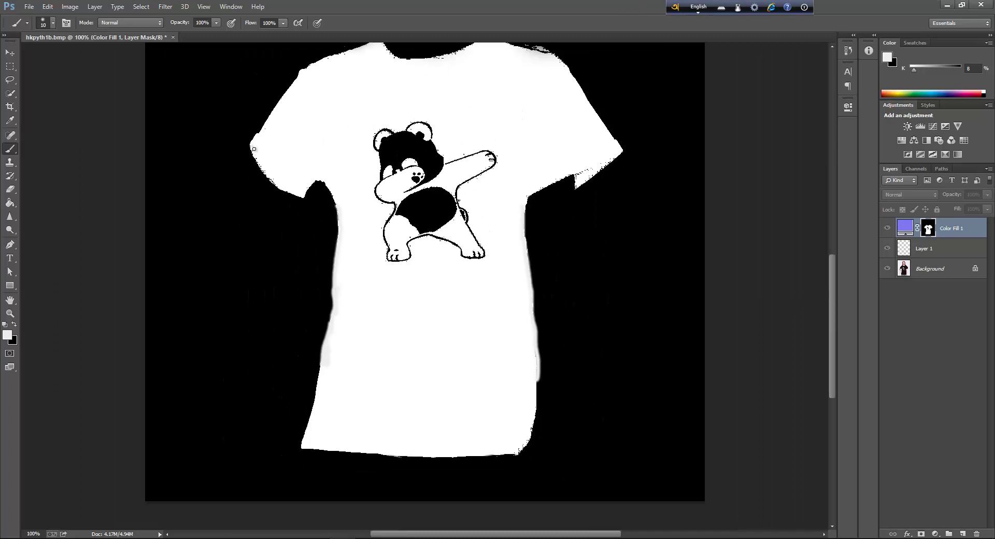
Step: Paint the mask in white along both sleeve hems and the rough shoulder edge, and switch back from the mask to the image
{"action": "left_click_drag", "start_coordinate": [267, 181], "coordinate": [298, 197]}
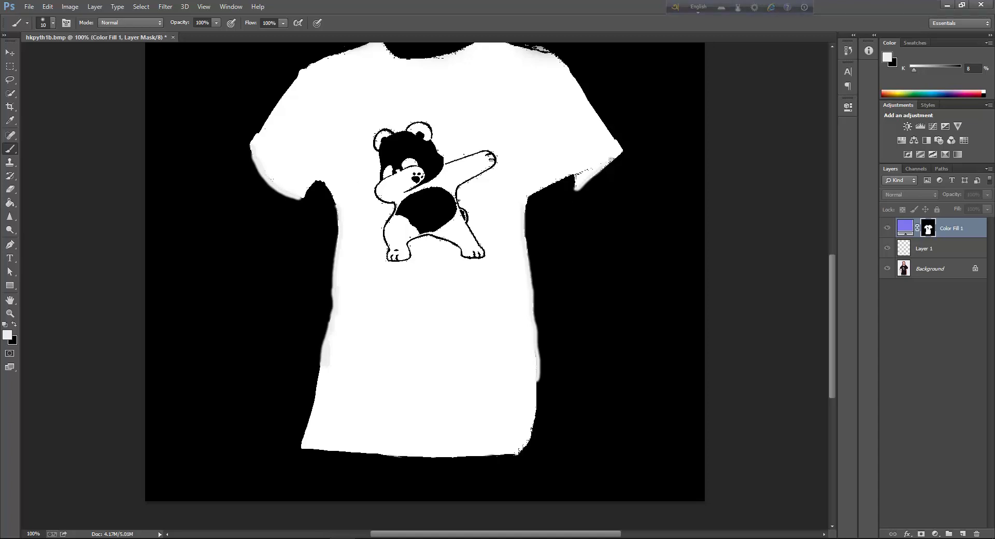
{"action": "left_click_drag", "start_coordinate": [559, 181], "coordinate": [530, 194]}
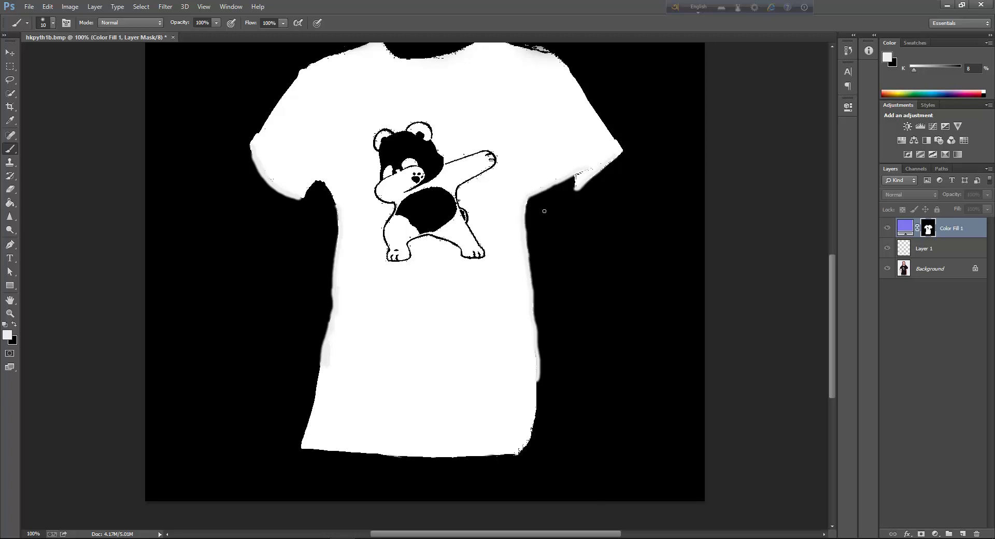
{"action": "scroll", "coordinate": [643, 175], "scroll_direction": "up", "scroll_amount": 3}
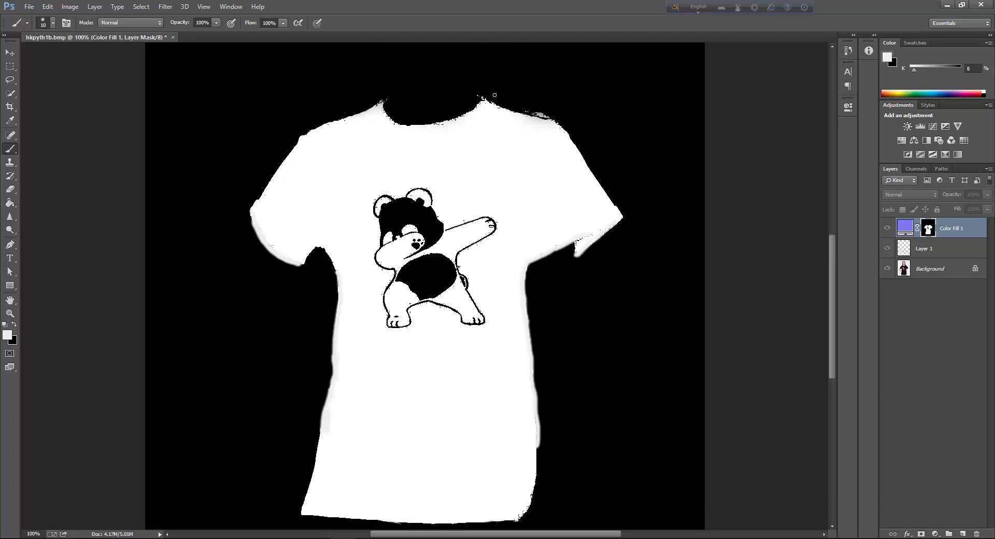
{"action": "left_click_drag", "start_coordinate": [490, 102], "coordinate": [550, 124]}
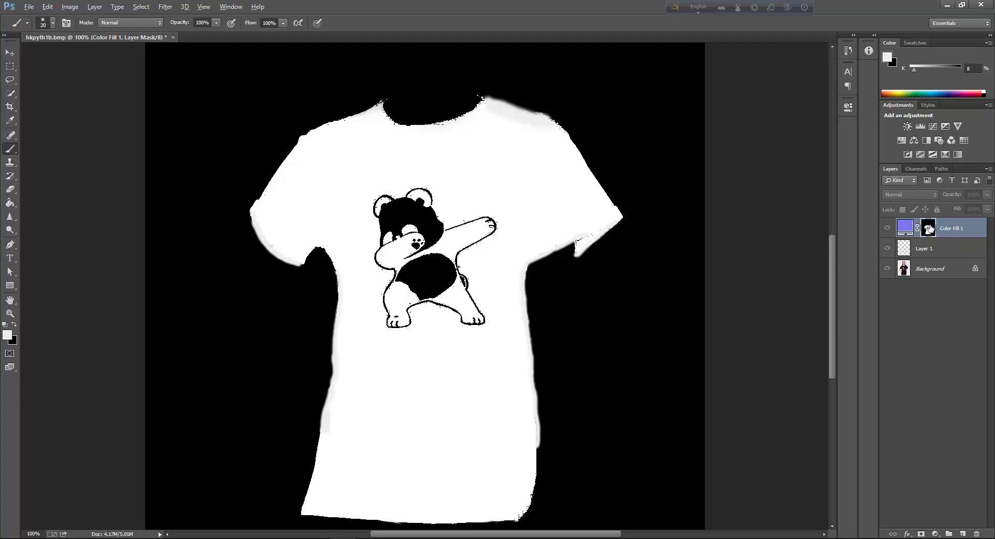
{"action": "left_click", "coordinate": [929, 228], "text": "alt"}
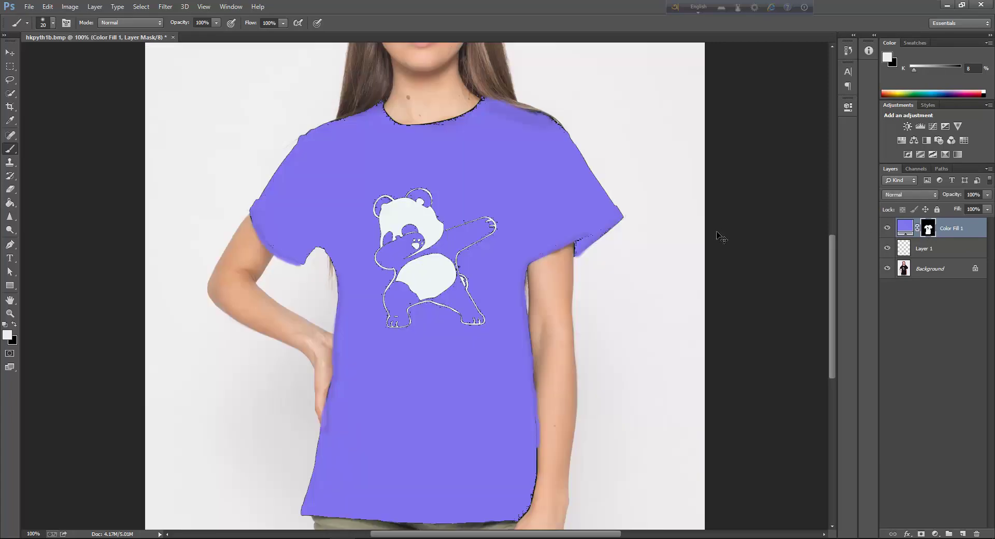
Step: Reduce the brush size to 5 with 53% flow and paint the mask in white along the T-shirt's collar edge
{"action": "key", "text": "ctrl+minus"}
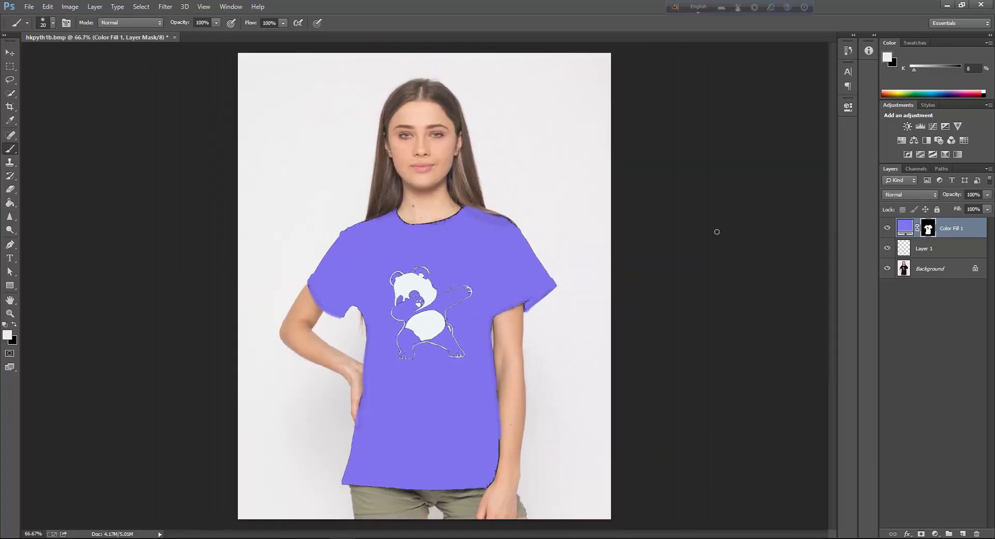
{"action": "key", "text": "ctrl+plus"}
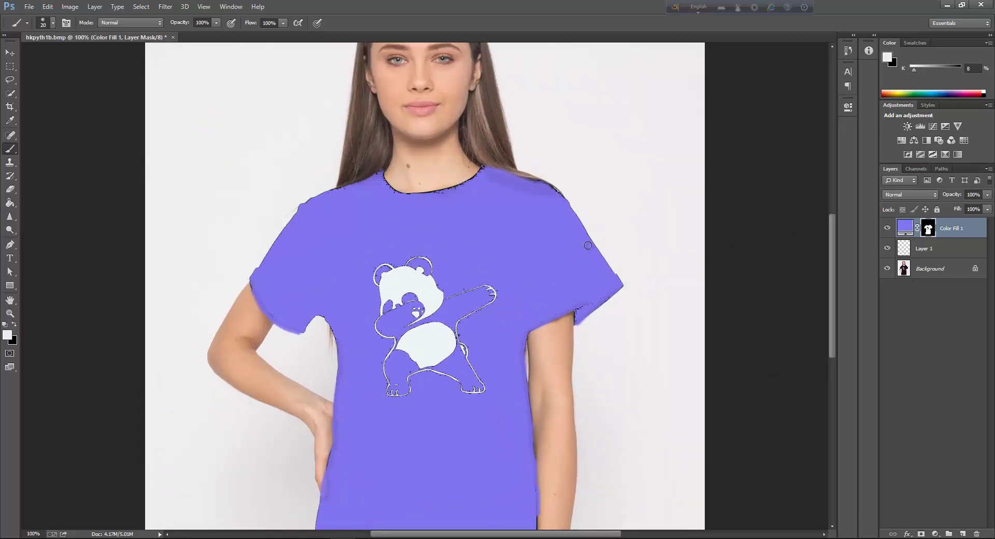
{"action": "scroll", "coordinate": [415, 311], "scroll_direction": "up", "scroll_amount": 3}
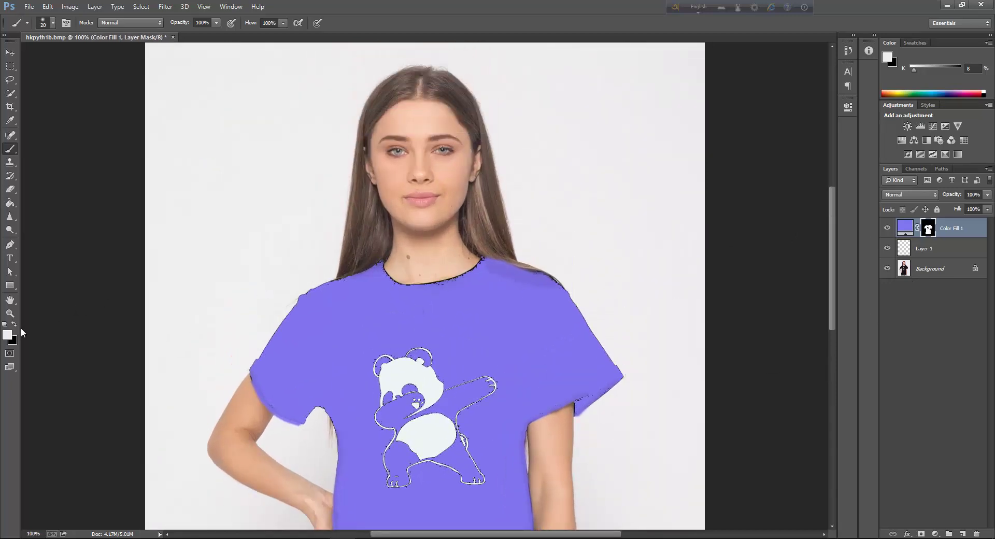
{"action": "key", "text": "x"}
{"action": "key", "text": "x"}
{"action": "key", "text": "ctrl+plus"}
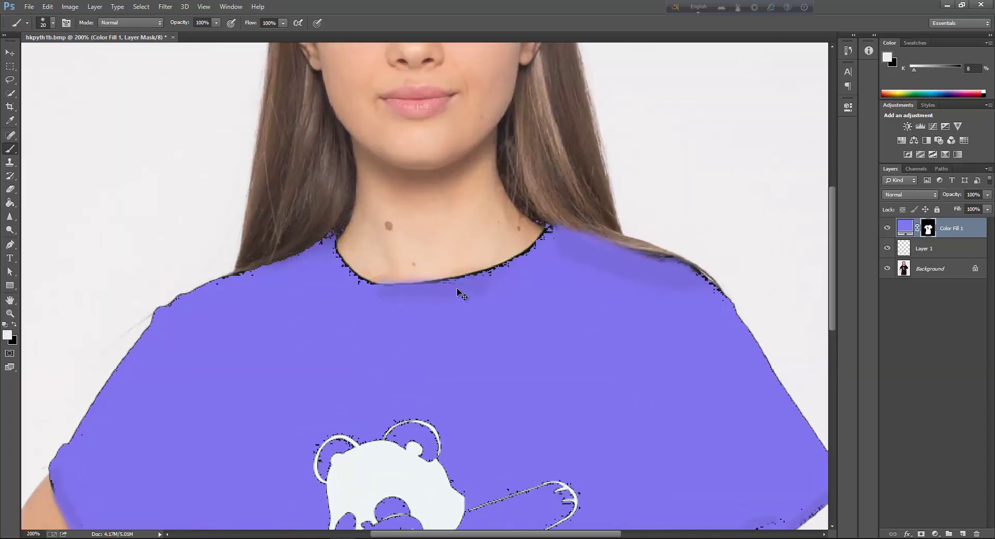
{"action": "key", "text": "ctrl+plus"}
{"action": "key", "text": "x"}
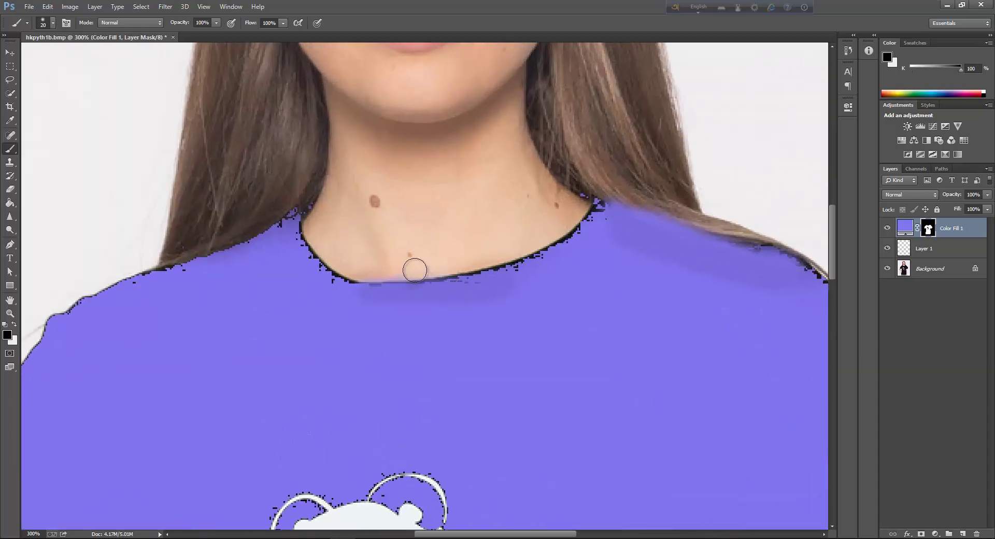
{"action": "key", "text": "bracketleft"}
{"action": "key", "text": "bracketleft"}
{"action": "key", "text": "bracketleft"}
{"action": "key", "text": "bracketleft"}
{"action": "key", "text": "bracketleft"}
{"action": "key", "text": "bracketleft"}
{"action": "left_click_drag", "start_coordinate": [254, 25], "coordinate": [230, 25]}
{"action": "key", "text": "x"}
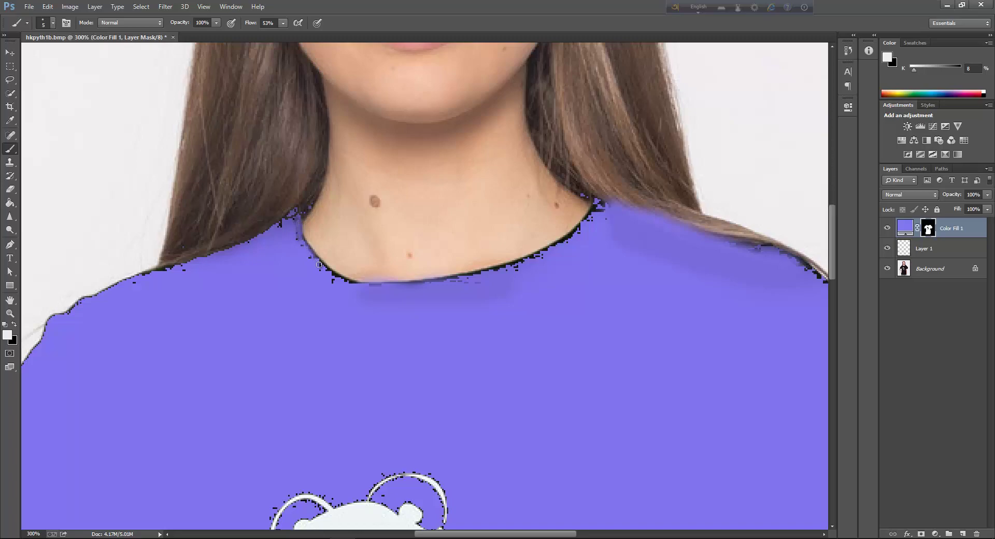
{"action": "left_click_drag", "start_coordinate": [319, 265], "coordinate": [336, 279]}
{"action": "left_click_drag", "start_coordinate": [335, 279], "coordinate": [351, 284]}
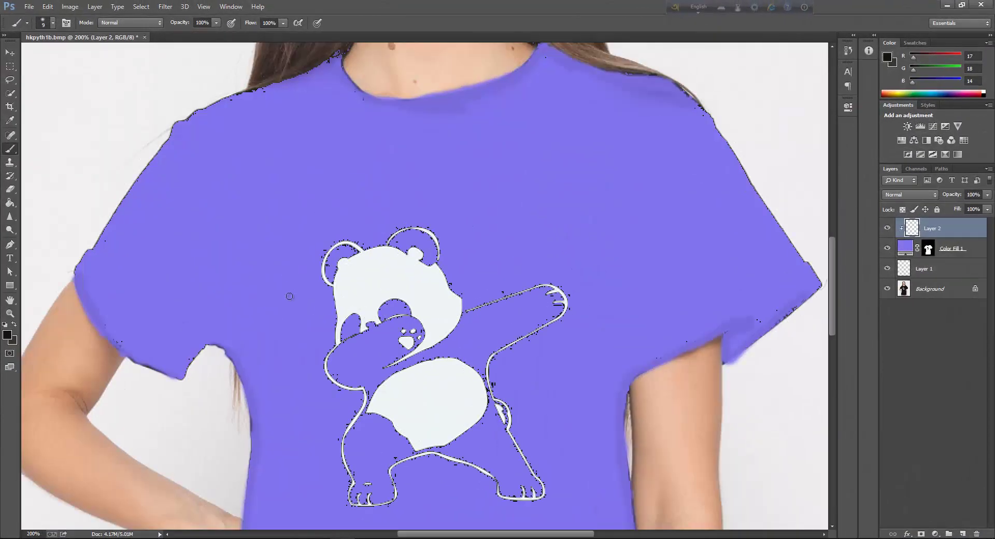
Step: Set the brush to Overlay mode, size 45 and 47% flow, and sample the T-shirt's purple as the foreground color
{"action": "scroll", "coordinate": [289, 297], "scroll_direction": "up", "scroll_amount": 2}
{"action": "left_click", "coordinate": [133, 25]}
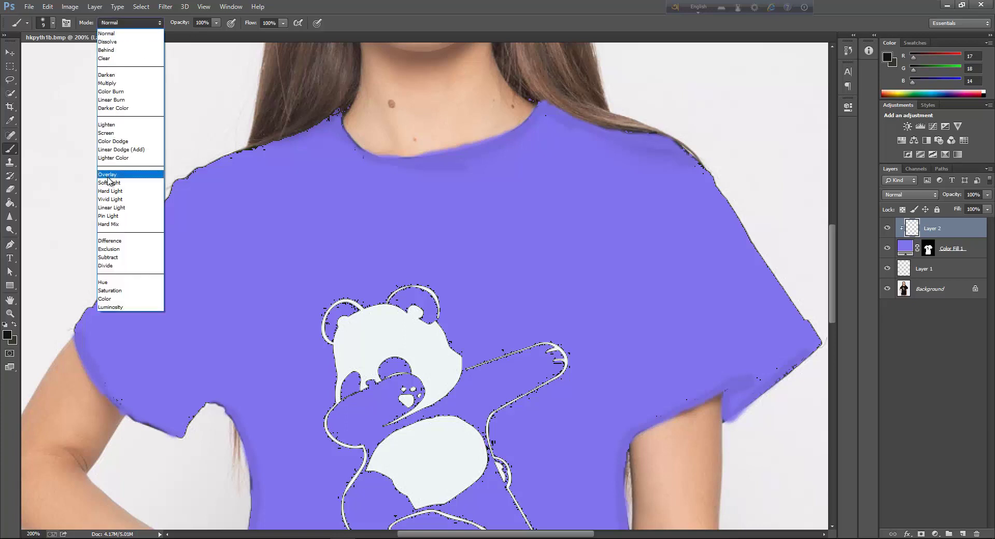
{"action": "left_click", "coordinate": [109, 175]}
{"action": "left_click", "coordinate": [244, 237], "text": "alt"}
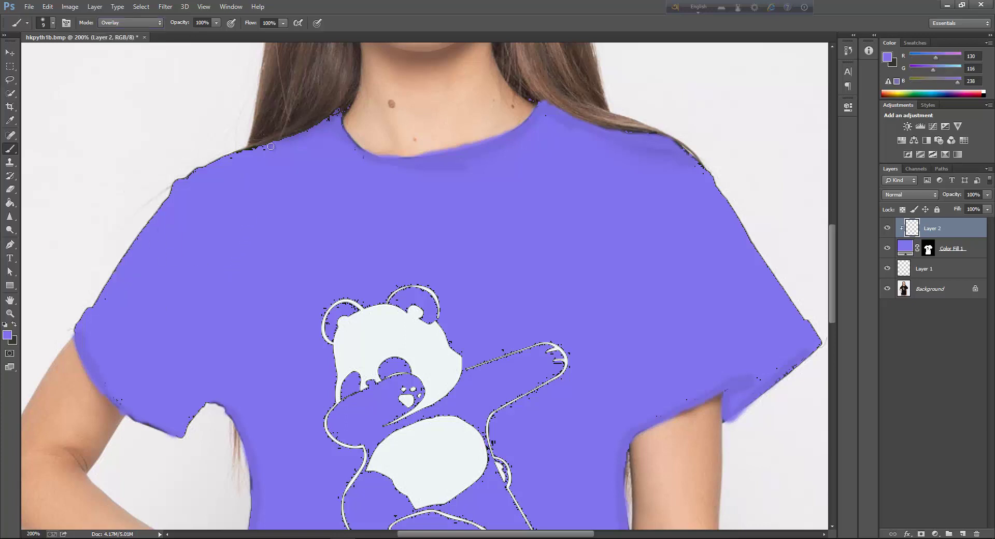
{"action": "key", "text": "bracketright"}
{"action": "key", "text": "bracketright"}
{"action": "key", "text": "bracketright"}
{"action": "key", "text": "bracketright"}
{"action": "key", "text": "bracketright"}
{"action": "key", "text": "bracketright"}
{"action": "key", "text": "bracketright"}
{"action": "key", "text": "bracketright"}
{"action": "left_click_drag", "start_coordinate": [254, 23], "coordinate": [229, 27]}
Step: Make the background color black, raise the flow to 99% and paint purple on Layer 2 along the bent arm's shoulder and sleeve
{"action": "scroll", "coordinate": [151, 280], "scroll_direction": "left", "scroll_amount": 5}
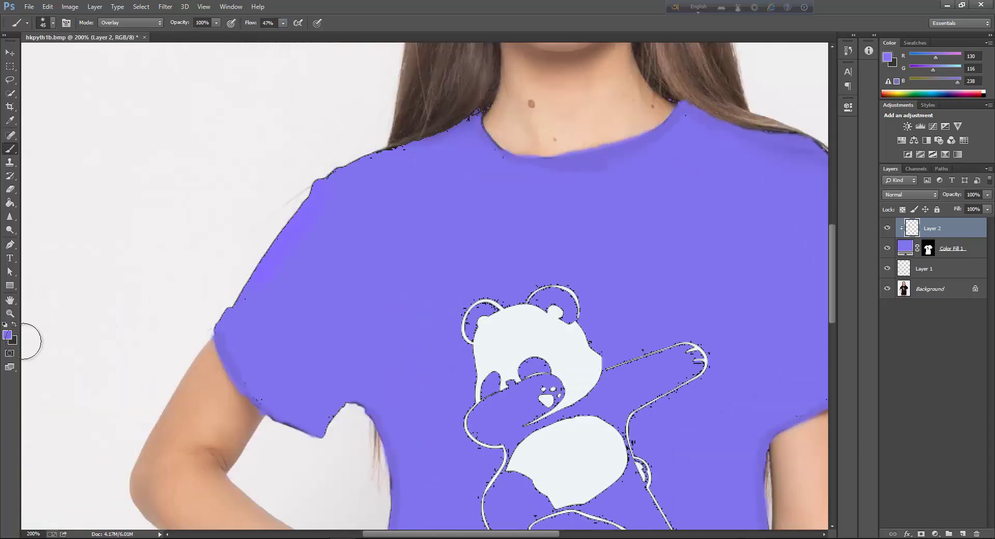
{"action": "left_click", "coordinate": [14, 341]}
{"action": "left_click_drag", "start_coordinate": [606, 332], "coordinate": [573, 355]}
{"action": "left_click", "coordinate": [813, 212]}
{"action": "left_click", "coordinate": [195, 324], "text": "alt"}
{"action": "left_click_drag", "start_coordinate": [322, 203], "coordinate": [281, 223]}
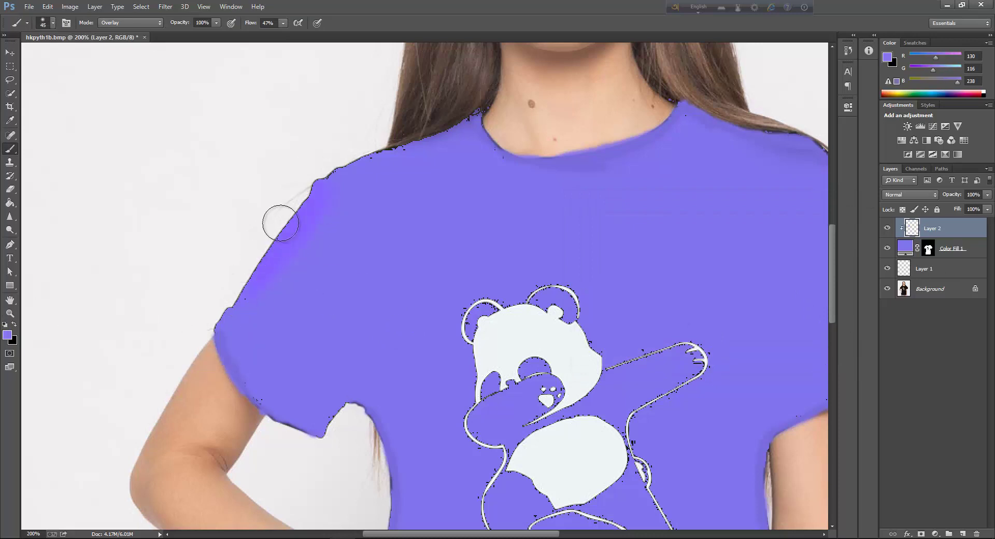
{"action": "left_click_drag", "start_coordinate": [408, 149], "coordinate": [282, 223]}
{"action": "left_click_drag", "start_coordinate": [251, 23], "coordinate": [279, 23]}
{"action": "left_click_drag", "start_coordinate": [281, 227], "coordinate": [246, 301]}
Step: Return the brush to Normal mode and paint purple on Layer 2 along the straight arm's sleeve
{"action": "key", "text": "shift+alt+n"}
{"action": "left_click_drag", "start_coordinate": [480, 535], "coordinate": [537, 536]}
{"action": "left_click_drag", "start_coordinate": [669, 236], "coordinate": [705, 324]}
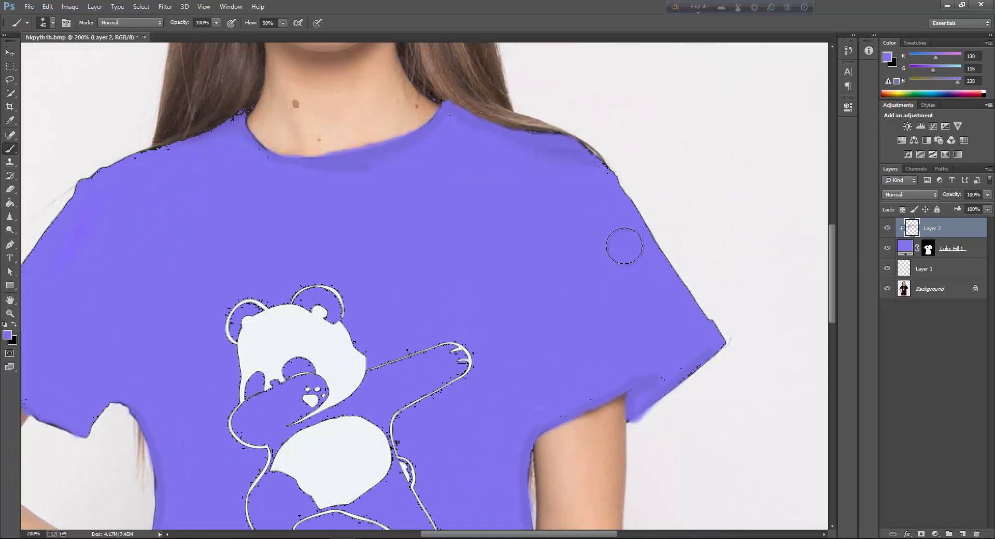
Step: Try the lighter purple 9789ff as the color of the Color Fill 1 layer
{"action": "double_click", "coordinate": [905, 247]}
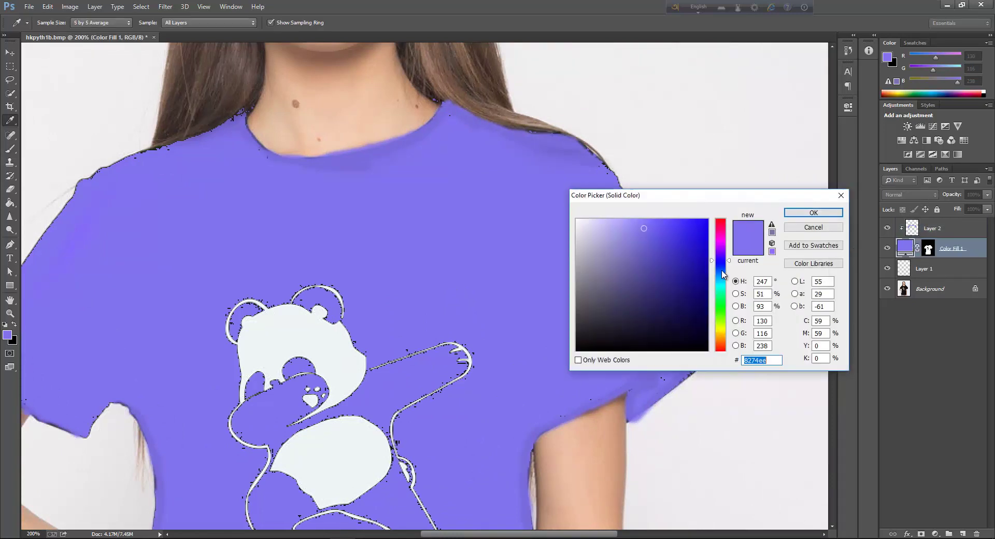
{"action": "left_click", "coordinate": [624, 252]}
{"action": "left_click_drag", "start_coordinate": [623, 252], "coordinate": [637, 219]}
{"action": "left_click", "coordinate": [810, 227]}
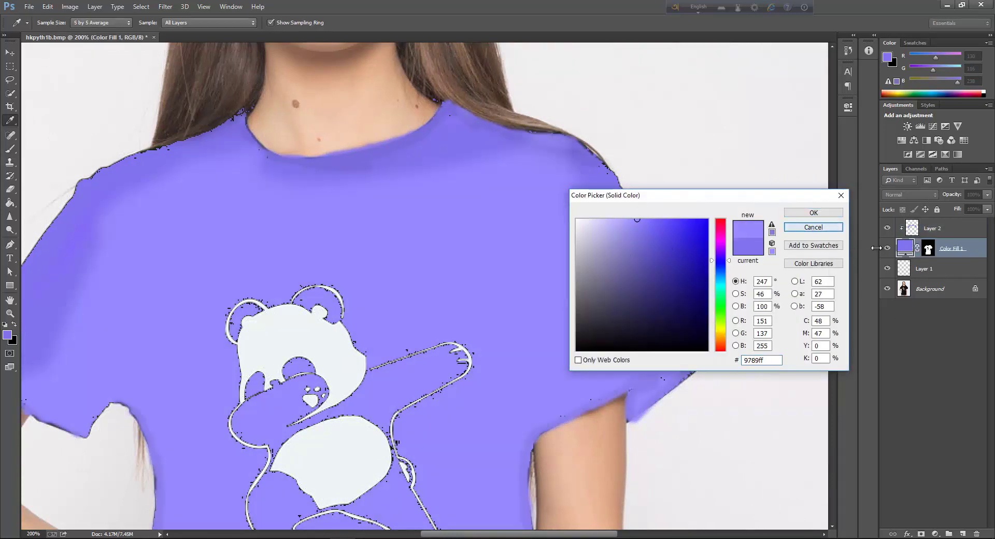
Step: Check the image without the clipped Layer 2 and delete that layer
{"action": "left_click", "coordinate": [887, 229]}
{"action": "left_click", "coordinate": [887, 230]}
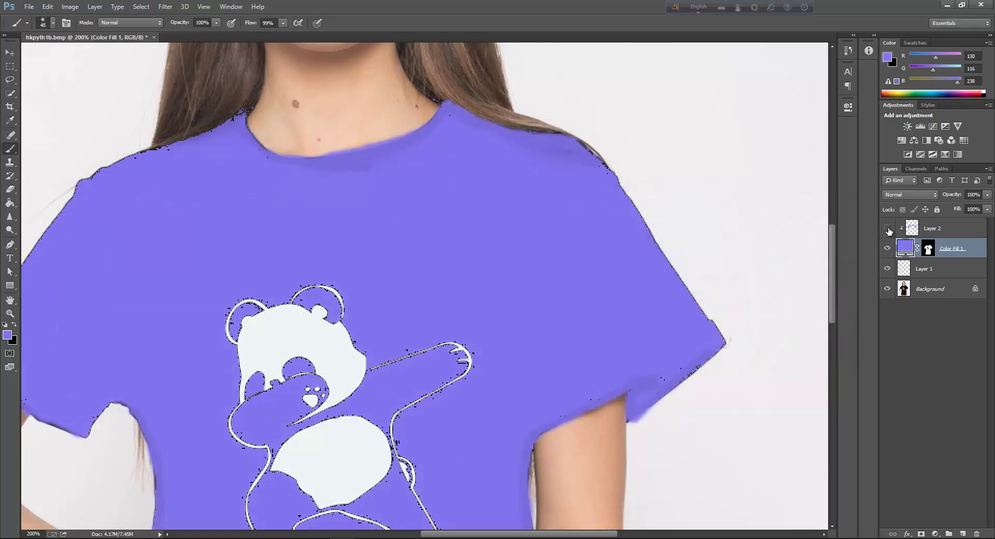
{"action": "left_click_drag", "start_coordinate": [967, 236], "coordinate": [977, 533]}
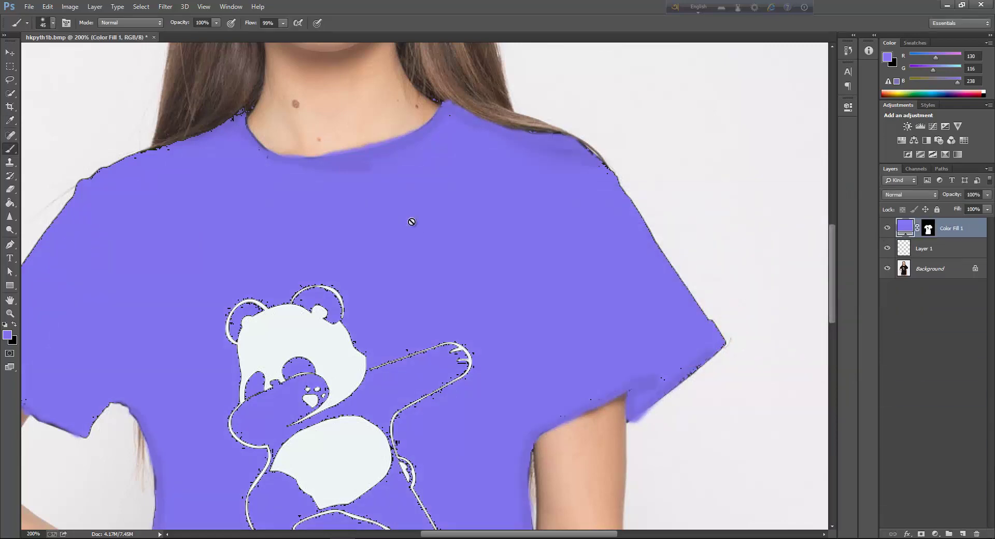
Step: Compare the whole photo with the Color Fill 1 layer hidden and shown
{"action": "key", "text": "ctrl+minus"}
{"action": "key", "text": "ctrl+minus"}
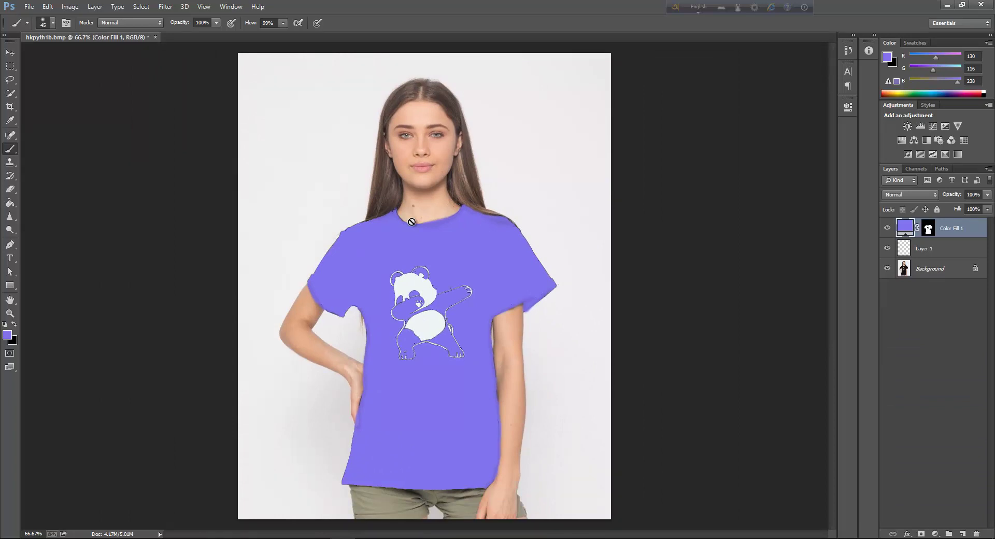
{"action": "left_click", "coordinate": [910, 241]}
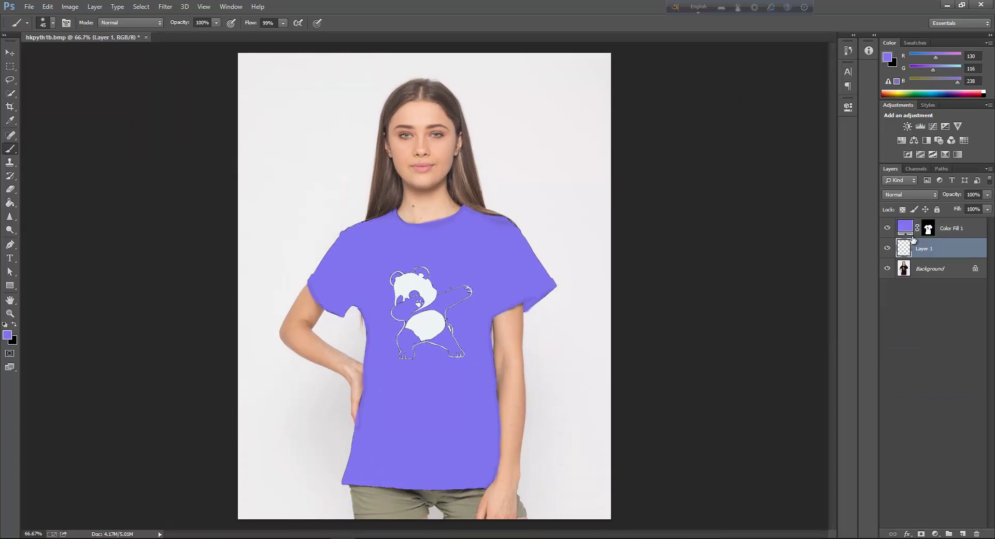
{"action": "double_click", "coordinate": [956, 229]}
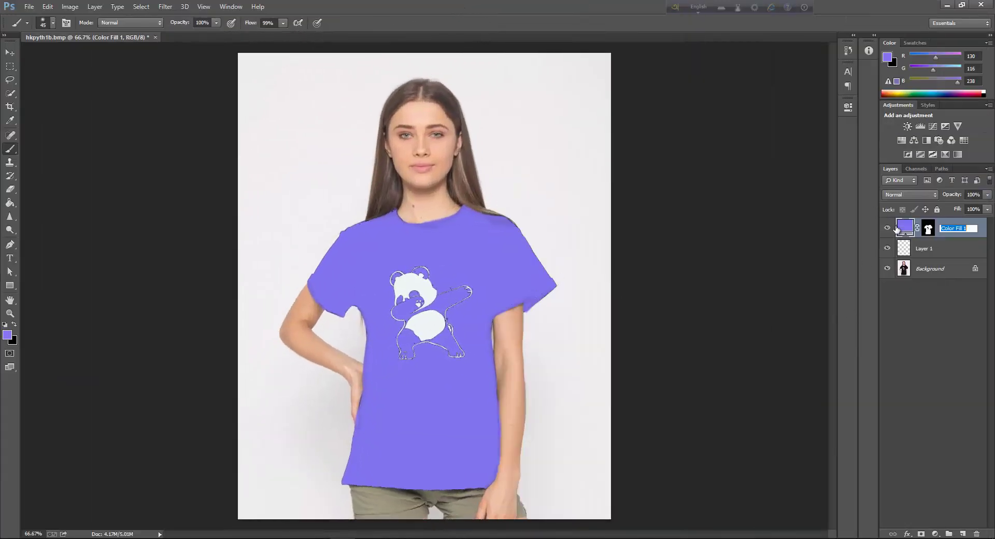
{"action": "left_click", "coordinate": [889, 228]}
{"action": "left_click", "coordinate": [889, 228]}
{"action": "left_click", "coordinate": [889, 228]}
{"action": "left_click", "coordinate": [889, 228]}
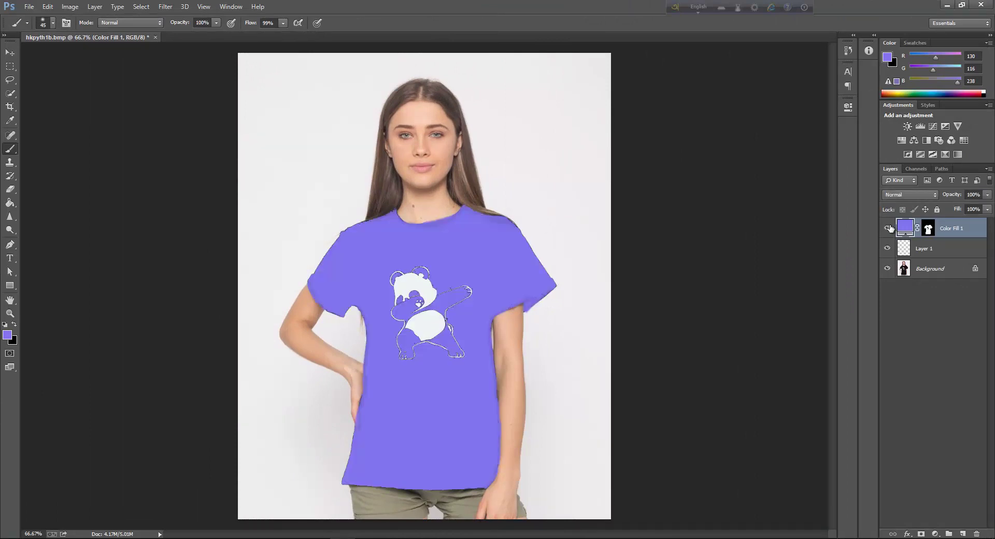
Step: In Color Fill 1's blending options, split the Underlying Layer's white Blend If slider to 0 / 32 and apply it
{"action": "double_click", "coordinate": [980, 229]}
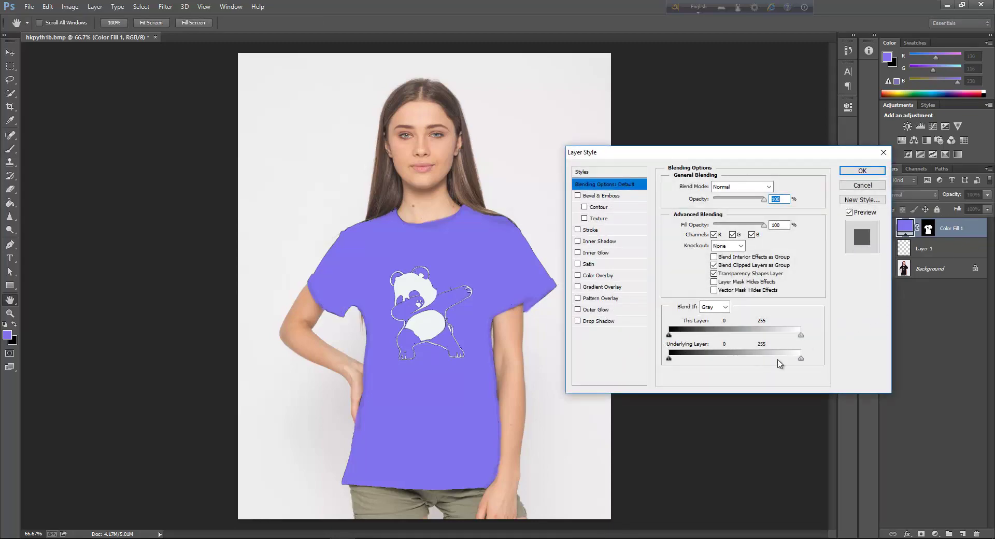
{"action": "mouse_move", "coordinate": [669, 359]}
{"action": "left_mouse_down"}
{"action": "mouse_move", "coordinate": [682, 361]}
{"action": "mouse_move", "coordinate": [669, 361]}
{"action": "left_mouse_up"}
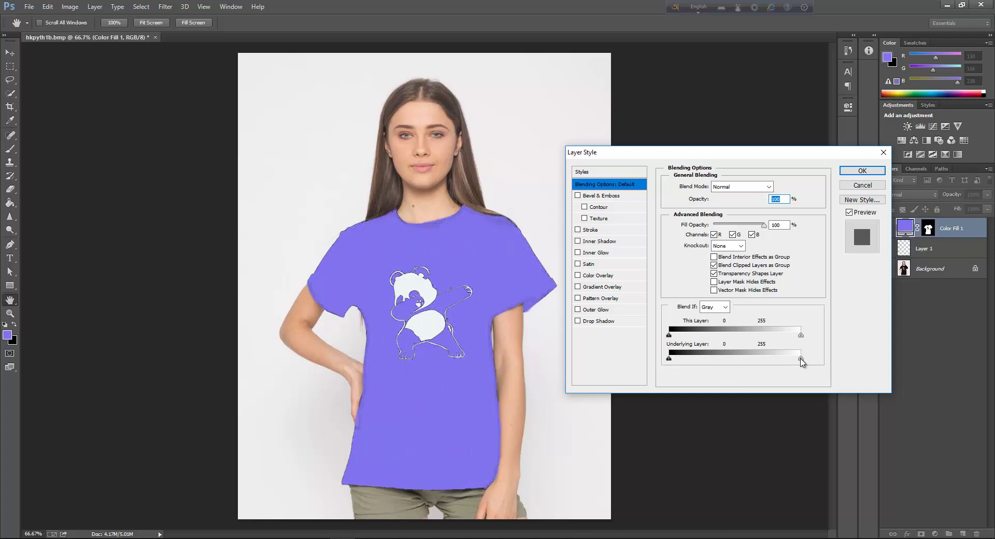
{"action": "left_click_drag", "start_coordinate": [801, 358], "coordinate": [691, 362]}
{"action": "key", "text": "alt"}
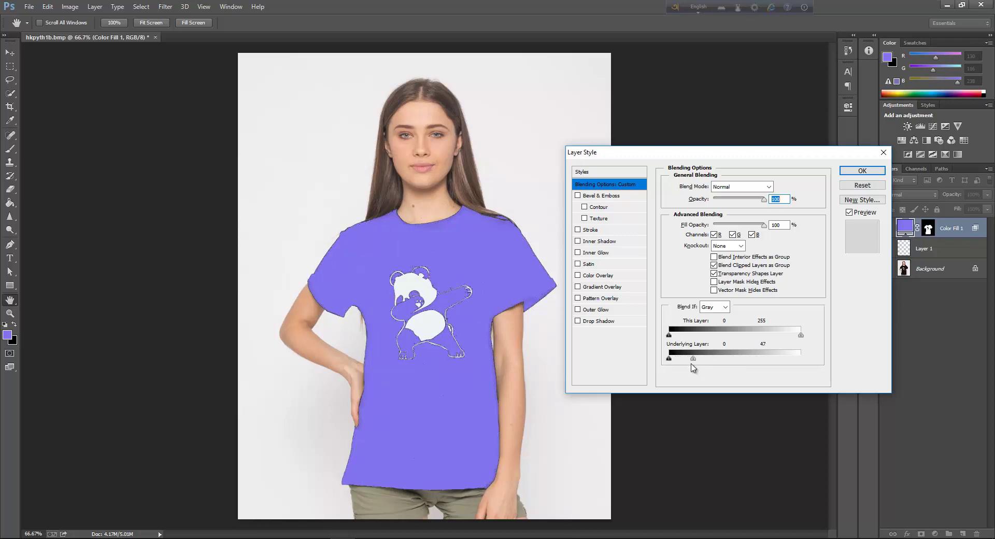
{"action": "mouse_move", "coordinate": [692, 358]}
{"action": "left_mouse_down"}
{"action": "mouse_move", "coordinate": [654, 365]}
{"action": "mouse_move", "coordinate": [704, 362]}
{"action": "mouse_move", "coordinate": [655, 363]}
{"action": "mouse_move", "coordinate": [697, 361]}
{"action": "mouse_move", "coordinate": [687, 361]}
{"action": "left_mouse_up"}
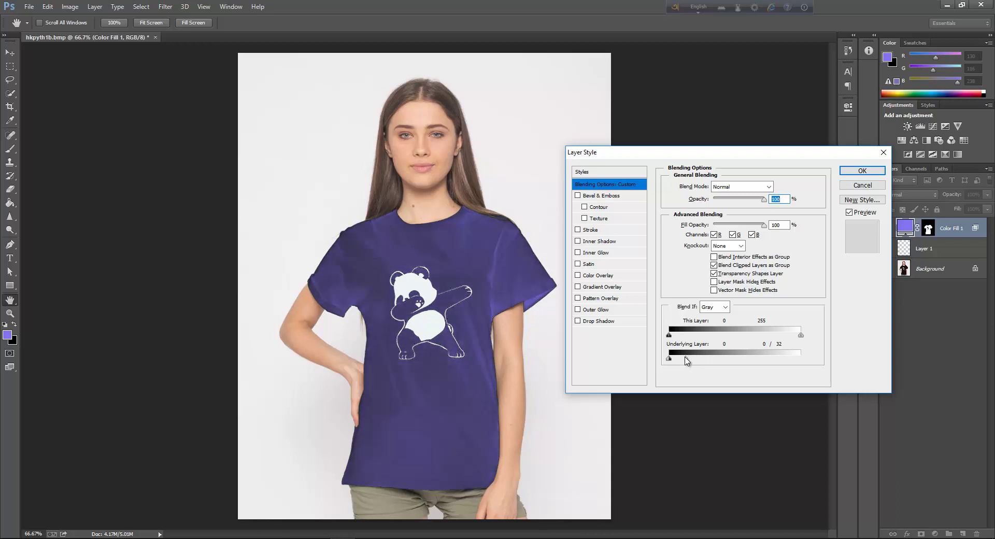
{"action": "left_click", "coordinate": [855, 172]}
Step: Compare the blended purple T-shirt with the original black one by toggling the fill layer's visibility
{"action": "key", "text": "ctrl+minus"}
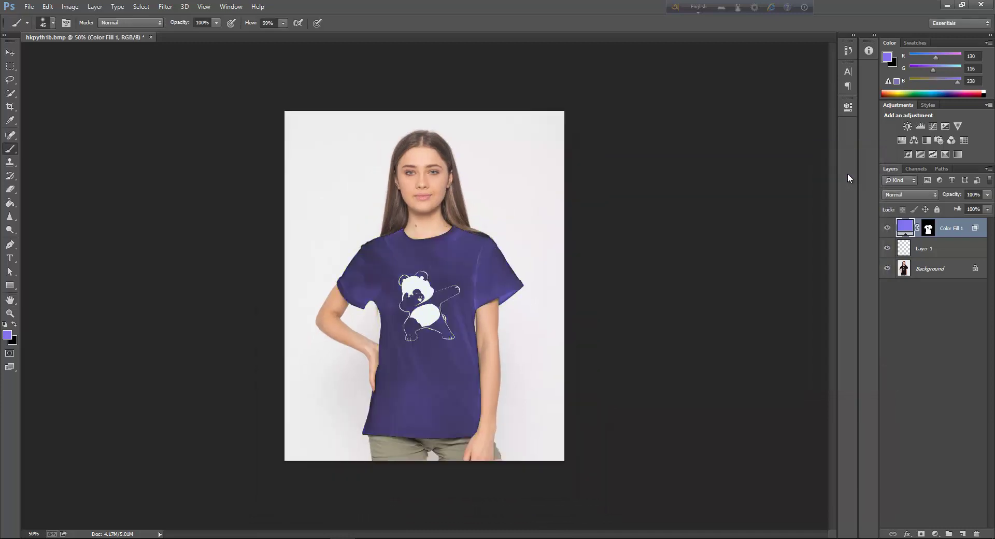
{"action": "left_click", "coordinate": [888, 229]}
{"action": "left_click", "coordinate": [890, 228]}
{"action": "left_click", "coordinate": [889, 229]}
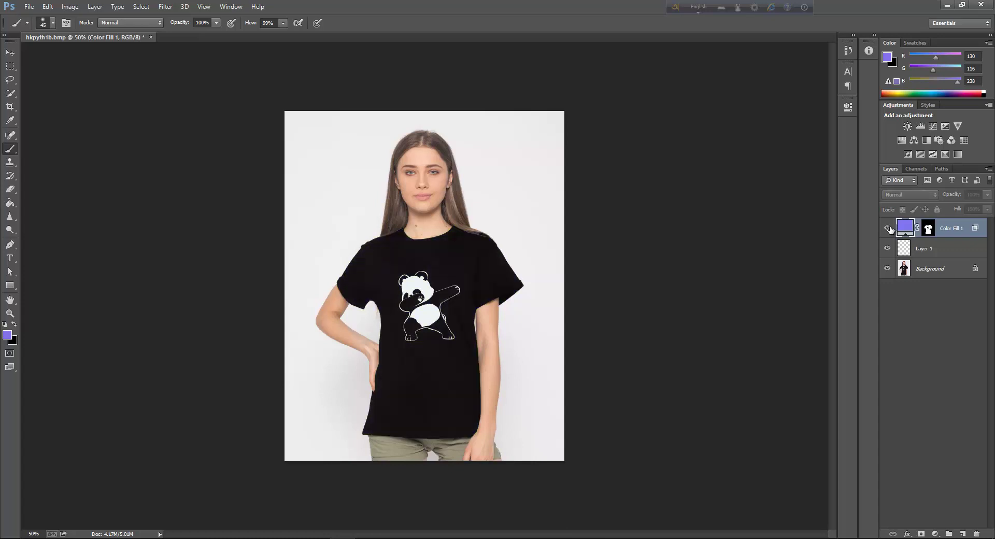
{"action": "left_click", "coordinate": [890, 228]}
Step: Change the color of the Color Fill 1 layer to a bright red
{"action": "double_click", "coordinate": [911, 229]}
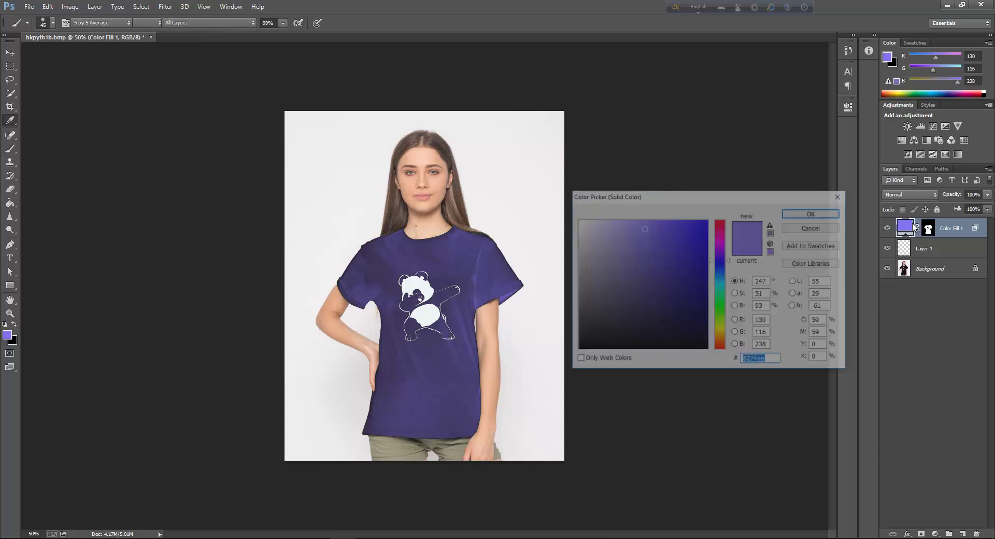
{"action": "left_click_drag", "start_coordinate": [721, 262], "coordinate": [722, 221]}
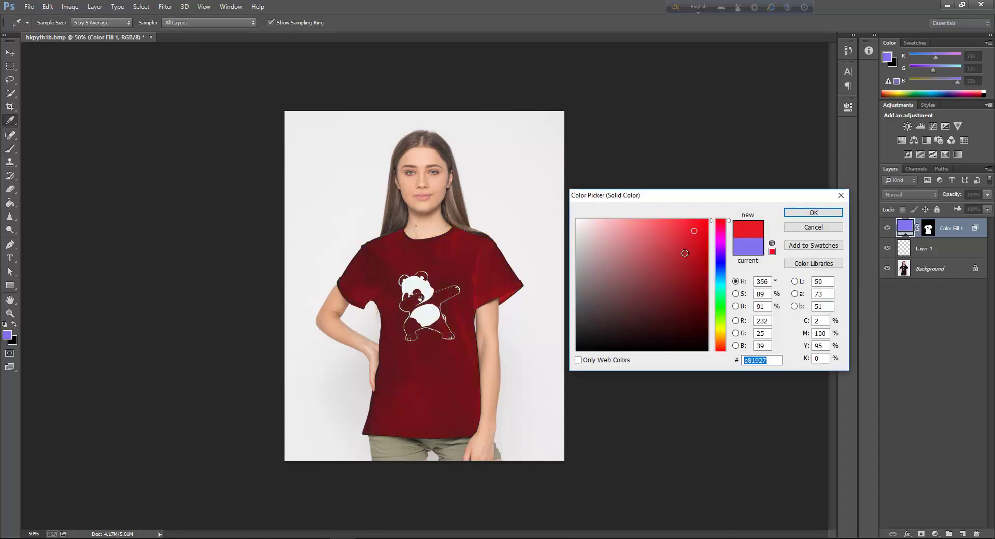
{"action": "left_click_drag", "start_coordinate": [684, 253], "coordinate": [698, 236]}
{"action": "left_click", "coordinate": [798, 214]}
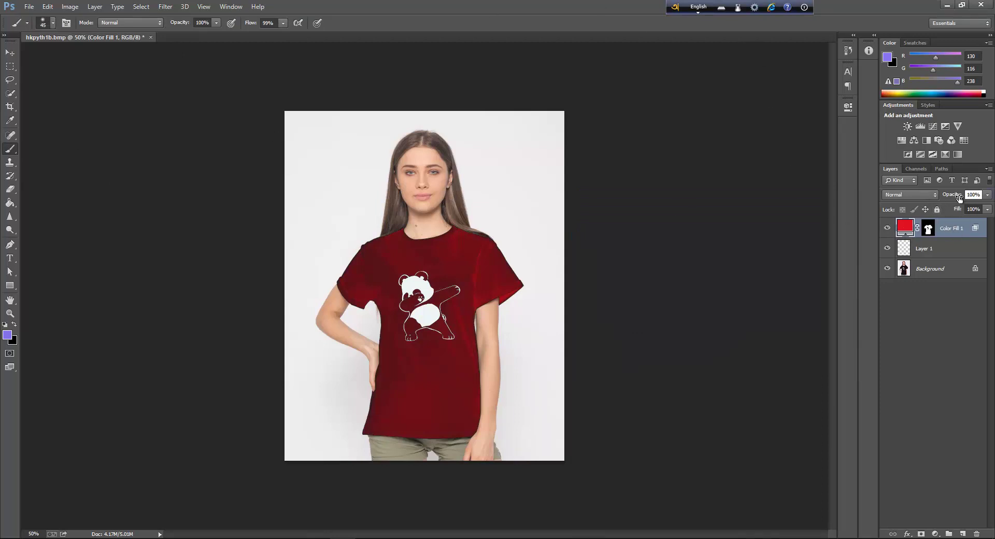
Step: Lower the opacity of the red Color Fill 1 layer to 86%
{"action": "left_click_drag", "start_coordinate": [960, 198], "coordinate": [951, 195]}
{"action": "left_click_drag", "start_coordinate": [950, 200], "coordinate": [948, 198]}
{"action": "left_click_drag", "start_coordinate": [959, 196], "coordinate": [971, 195]}
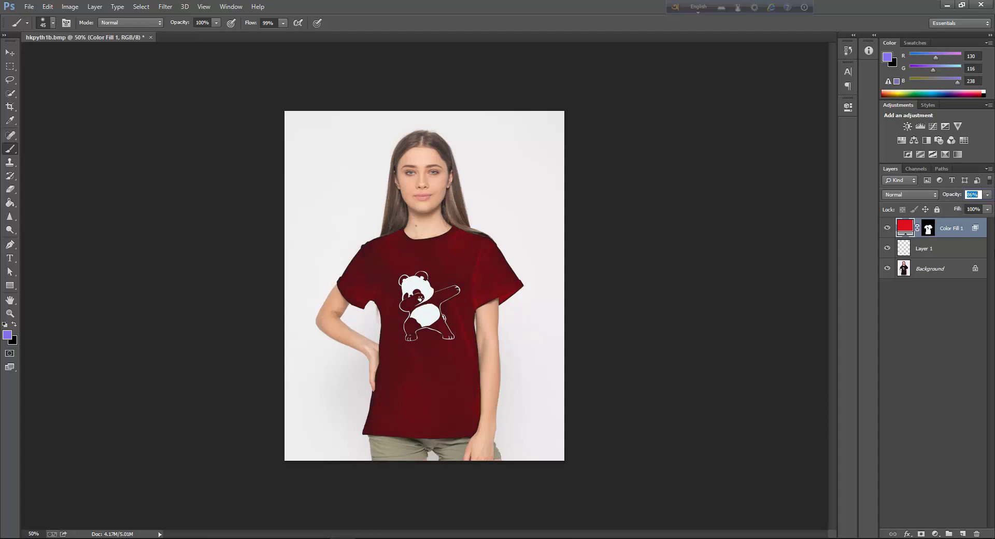
Step: Open the Color Fill 1 layer's color for editing beside the T-shirt and preview a light red, #f96771
{"action": "key", "text": "ctrl+minus"}
{"action": "key", "text": "ctrl+plus"}
{"action": "key", "text": "ctrl+plus"}
{"action": "key", "text": "ctrl+plus"}
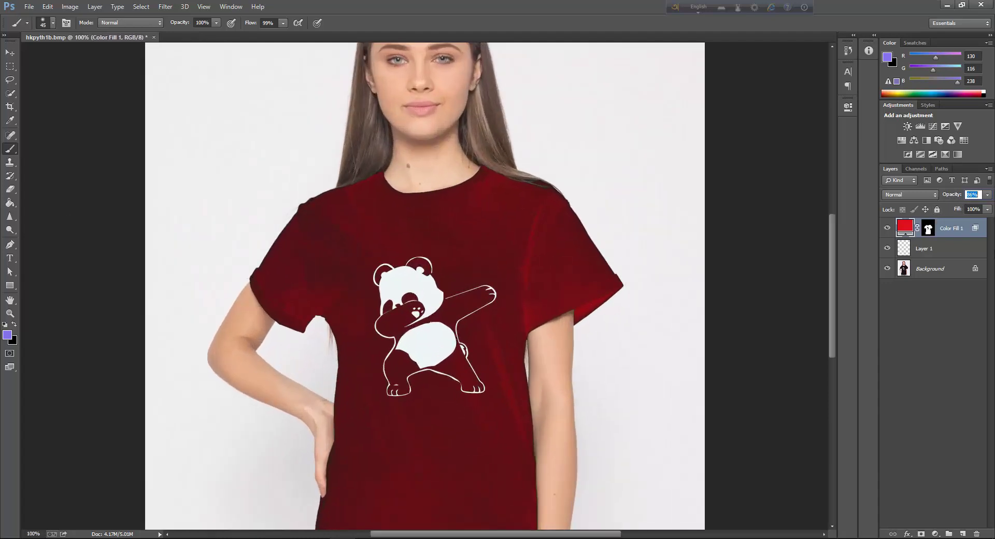
{"action": "key", "text": "ctrl+minus"}
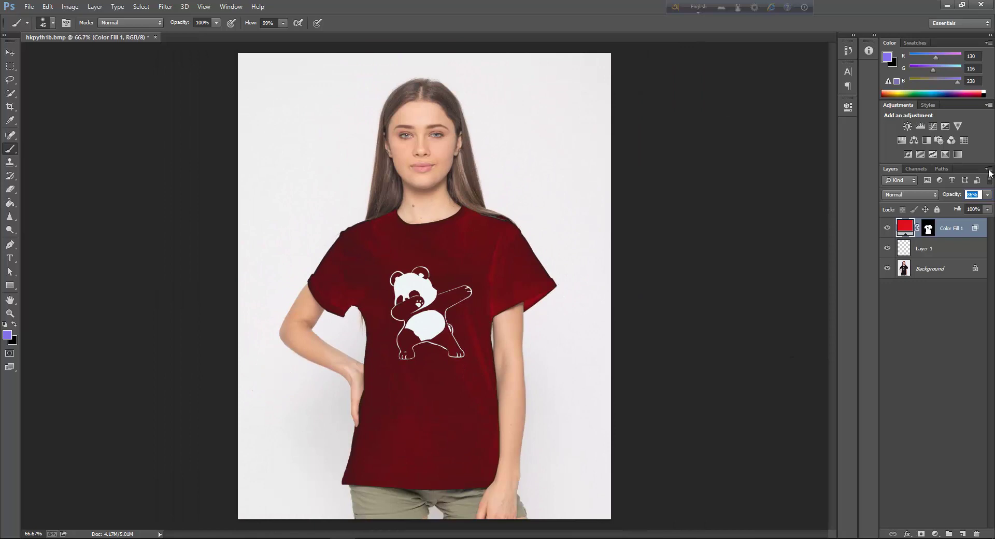
{"action": "double_click", "coordinate": [908, 229]}
{"action": "mouse_move", "coordinate": [692, 298]}
{"action": "left_mouse_down"}
{"action": "mouse_move", "coordinate": [687, 341]}
{"action": "mouse_move", "coordinate": [673, 292]}
{"action": "mouse_move", "coordinate": [631, 242]}
{"action": "mouse_move", "coordinate": [579, 223]}
{"action": "mouse_move", "coordinate": [565, 204]}
{"action": "left_mouse_up"}
{"action": "left_click", "coordinate": [623, 221]}
{"action": "left_click", "coordinate": [654, 221]}
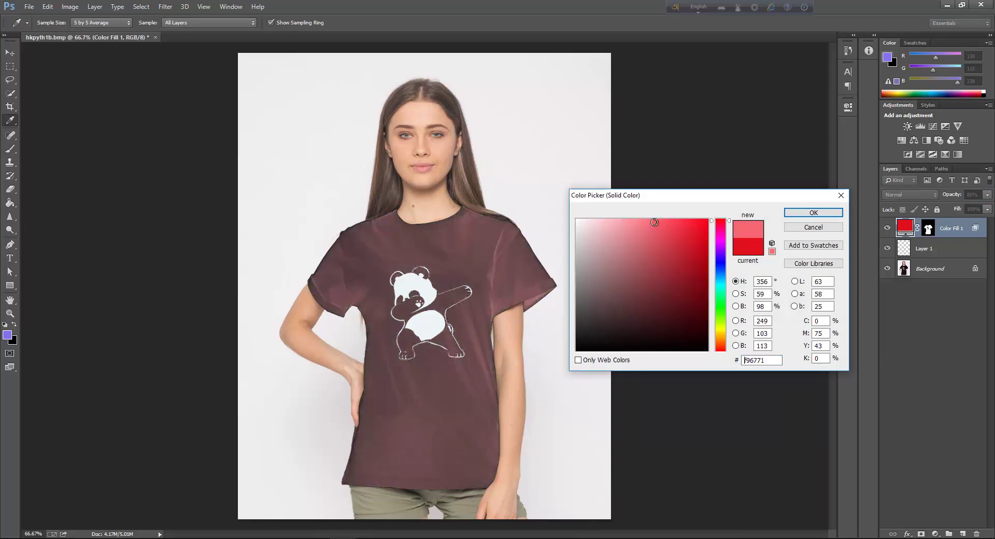
Step: Preview blue shades on the T-shirt, from a vivid #209ada to a muted #59a8c6
{"action": "left_click_drag", "start_coordinate": [726, 258], "coordinate": [724, 278]}
{"action": "left_click", "coordinate": [690, 238]}
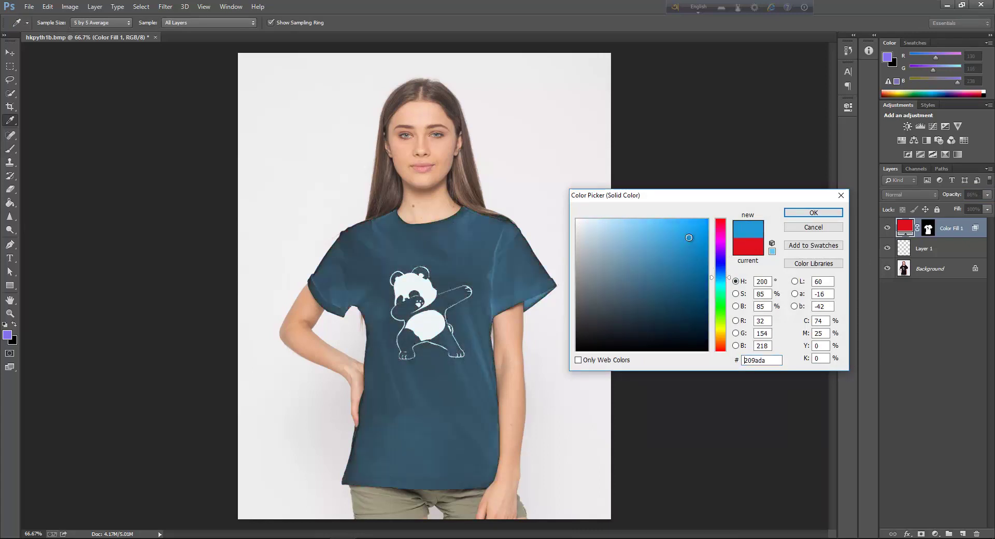
{"action": "left_click", "coordinate": [685, 248]}
{"action": "left_click", "coordinate": [667, 256]}
{"action": "left_click", "coordinate": [649, 248]}
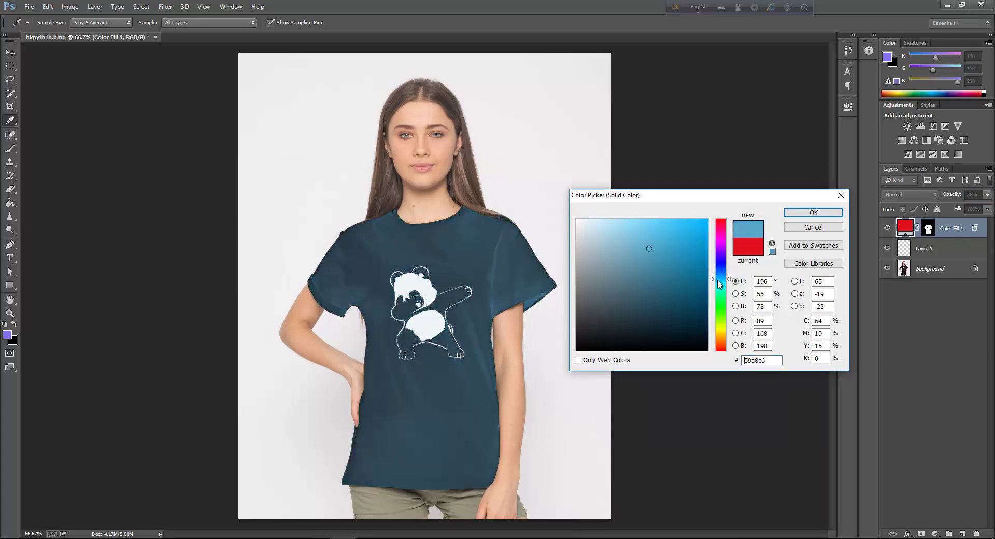
Step: Preview a lime green, #bde542, and a darker green shade on the T-shirt
{"action": "left_click_drag", "start_coordinate": [728, 279], "coordinate": [730, 327]}
{"action": "left_click", "coordinate": [670, 232]}
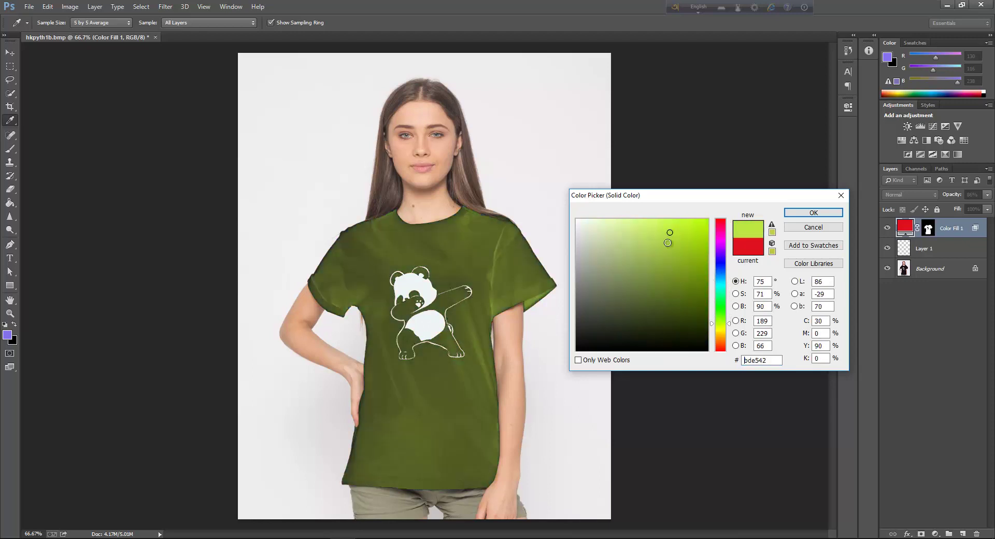
{"action": "left_click", "coordinate": [664, 288]}
Step: Try a deeper blue hue of 223° on the T-shirt, from dark navy #283f7a to light blue #83a6ff
{"action": "left_click_drag", "start_coordinate": [719, 291], "coordinate": [722, 269]}
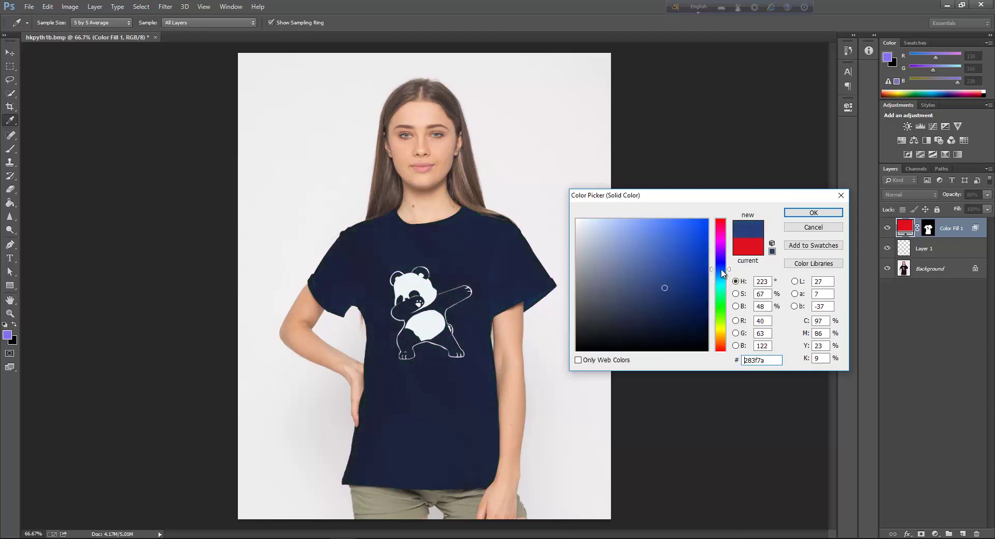
{"action": "left_click", "coordinate": [689, 253]}
{"action": "left_click", "coordinate": [682, 268]}
{"action": "left_click", "coordinate": [642, 239]}
{"action": "left_click", "coordinate": [641, 219]}
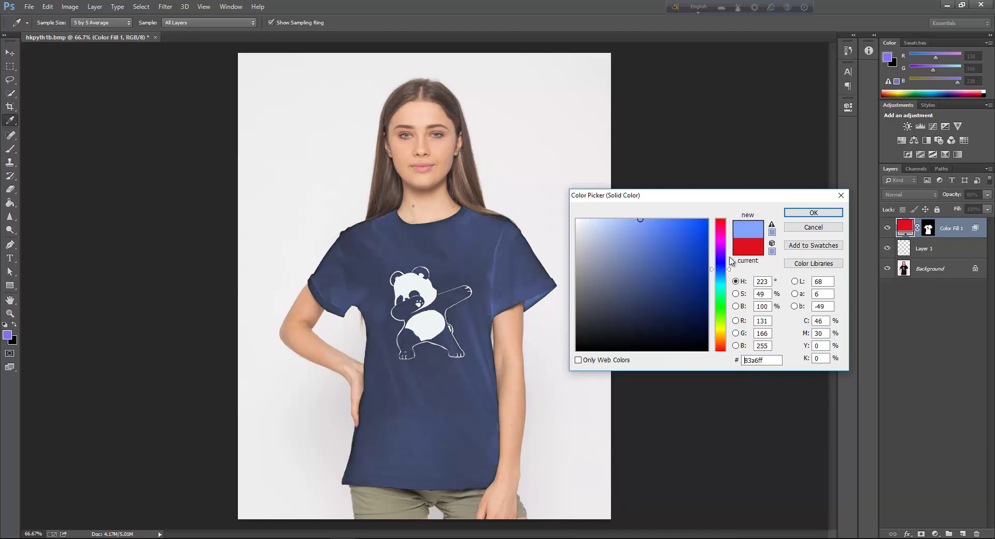
Step: Set the Color Fill 1 color to a light pinkish magenta with a hue of about 301° and apply it
{"action": "left_click_drag", "start_coordinate": [729, 270], "coordinate": [726, 240]}
{"action": "left_click", "coordinate": [684, 229]}
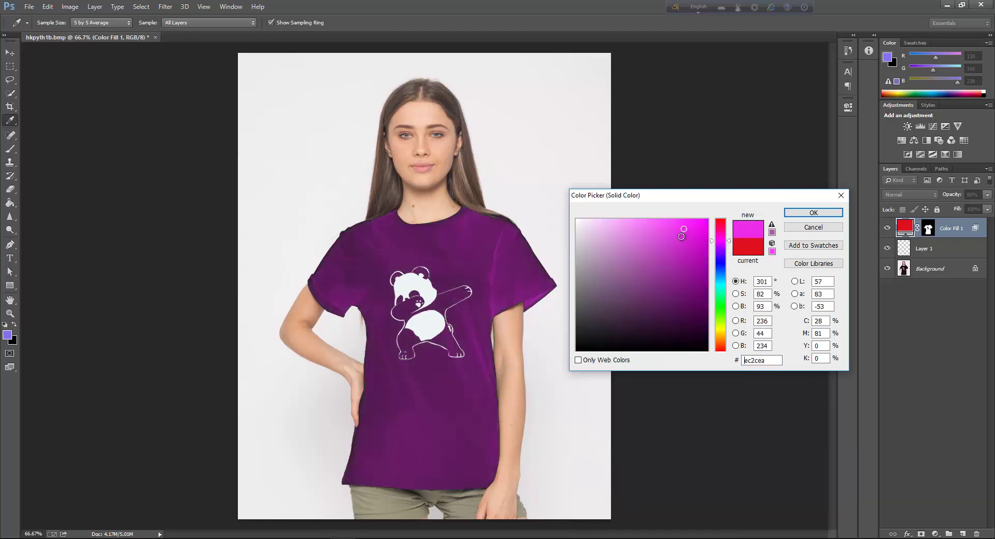
{"action": "left_click", "coordinate": [660, 233]}
{"action": "left_click", "coordinate": [660, 227]}
{"action": "left_click", "coordinate": [813, 212]}
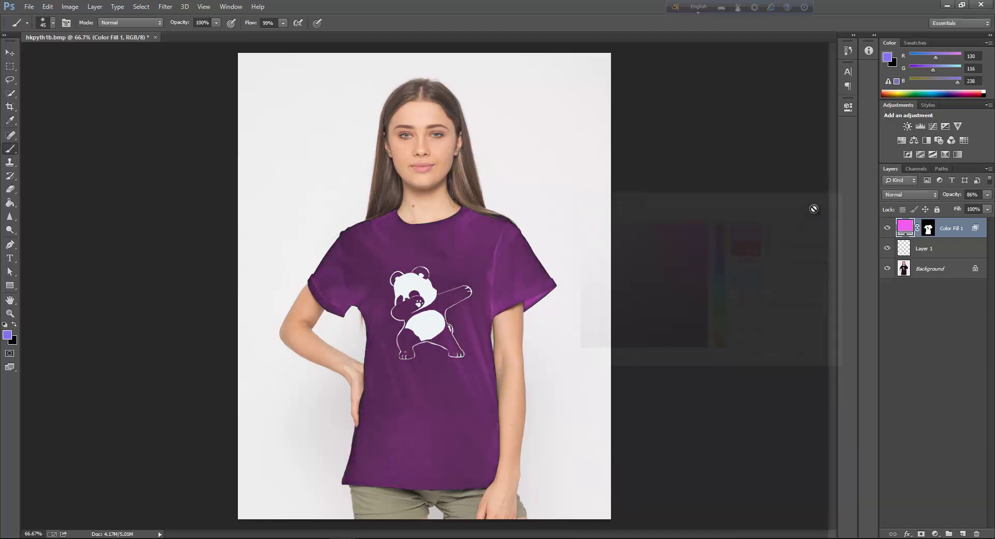
{"action": "key", "text": "ctrl+minus"}
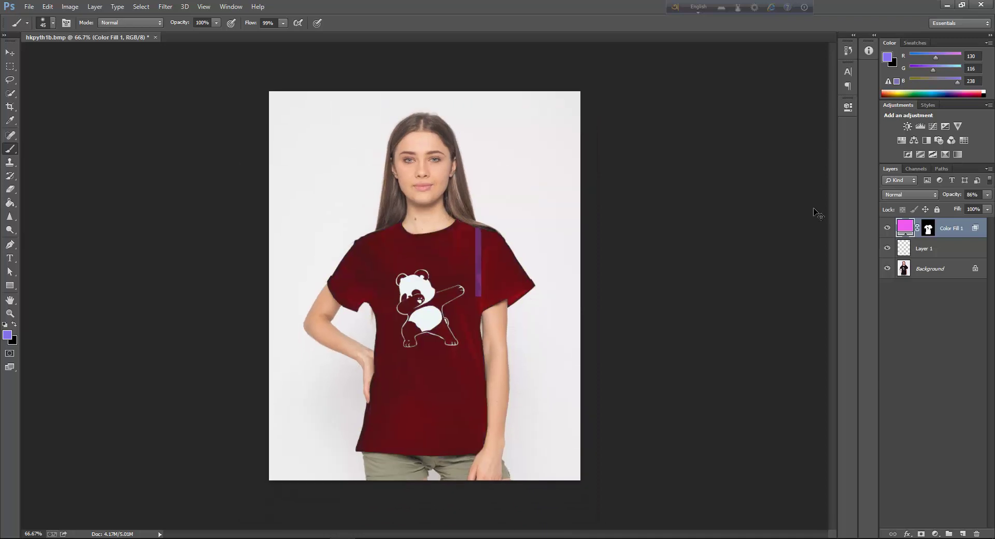